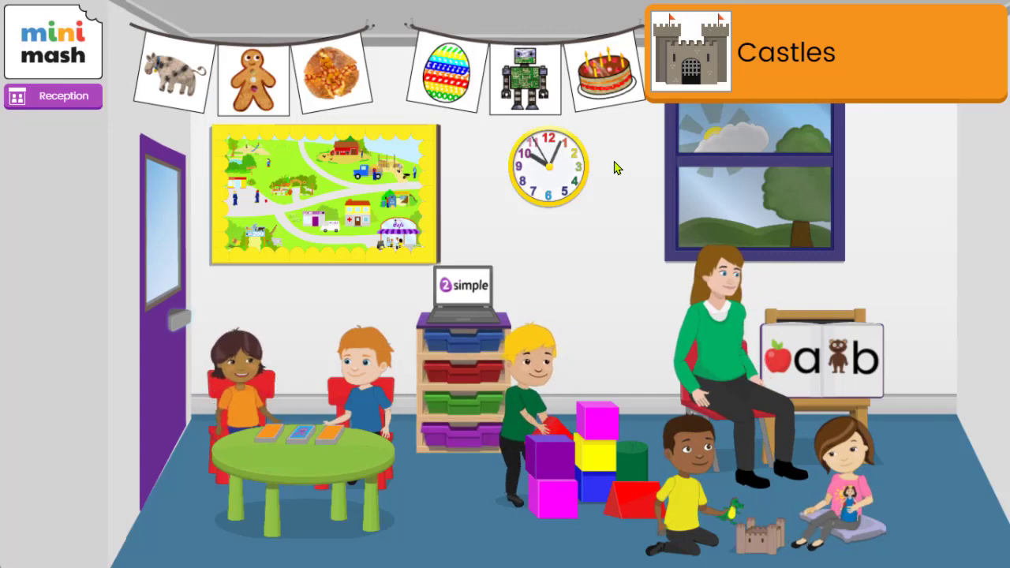
- Go to Purple Mash and open the Mini Mash settings from the Early Years area
left_click(54, 43)
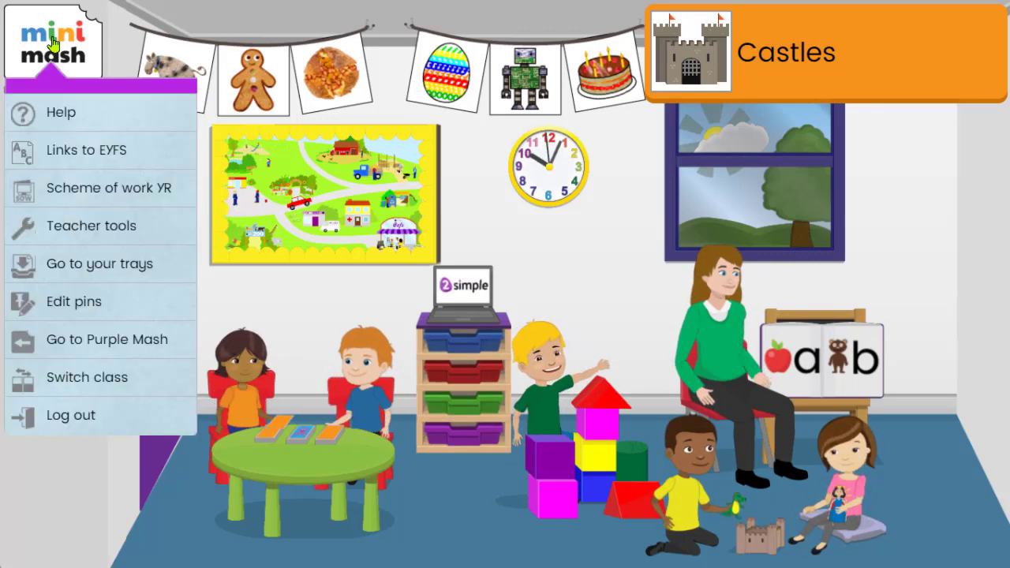
left_click(77, 339)
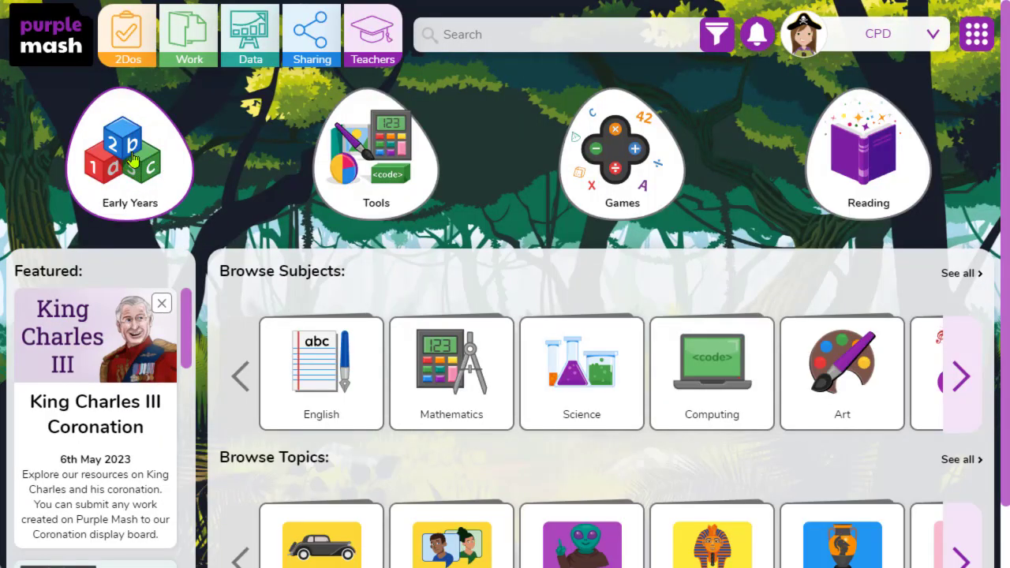
left_click(125, 141)
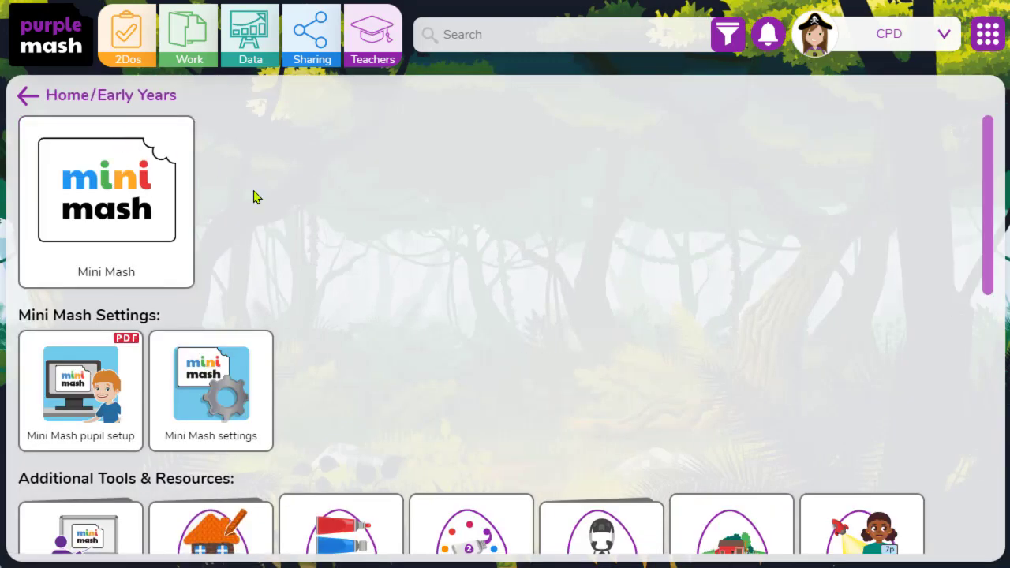
left_click(226, 374)
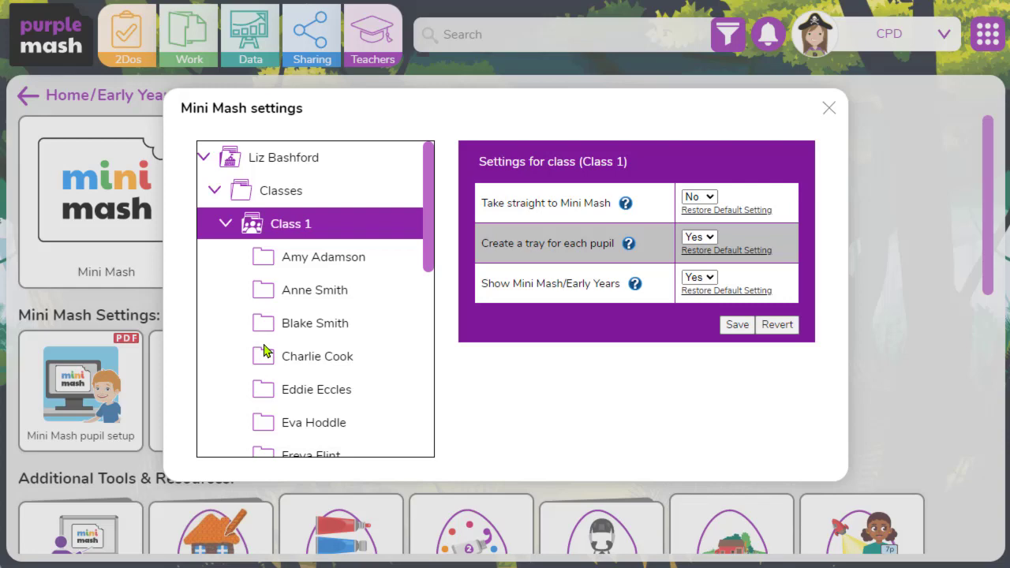
- Check the Reception class's option for creating a tray for each pupil, and close the Mini Mash settings
left_click(222, 224)
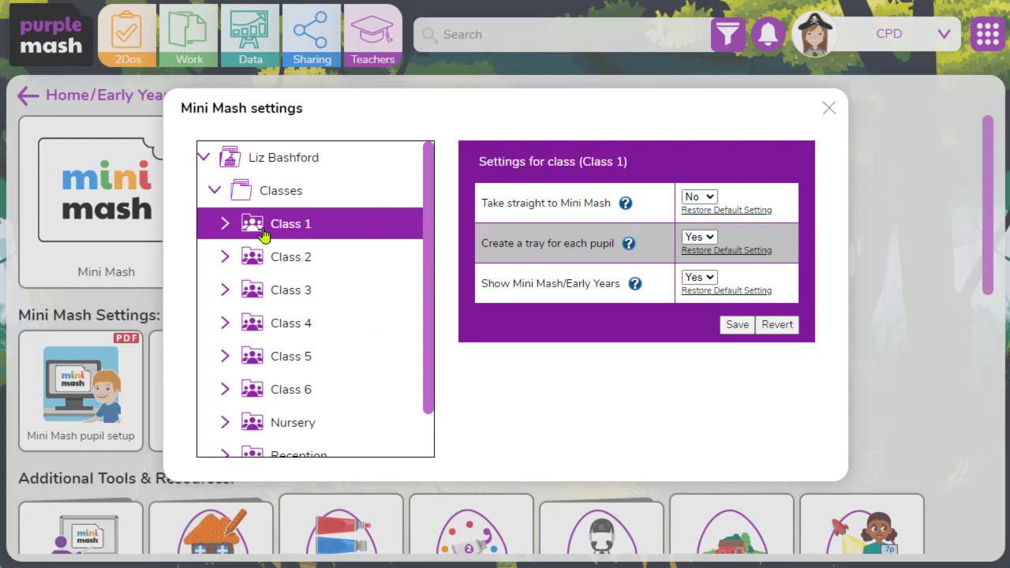
scroll(268, 260, "down", 2)
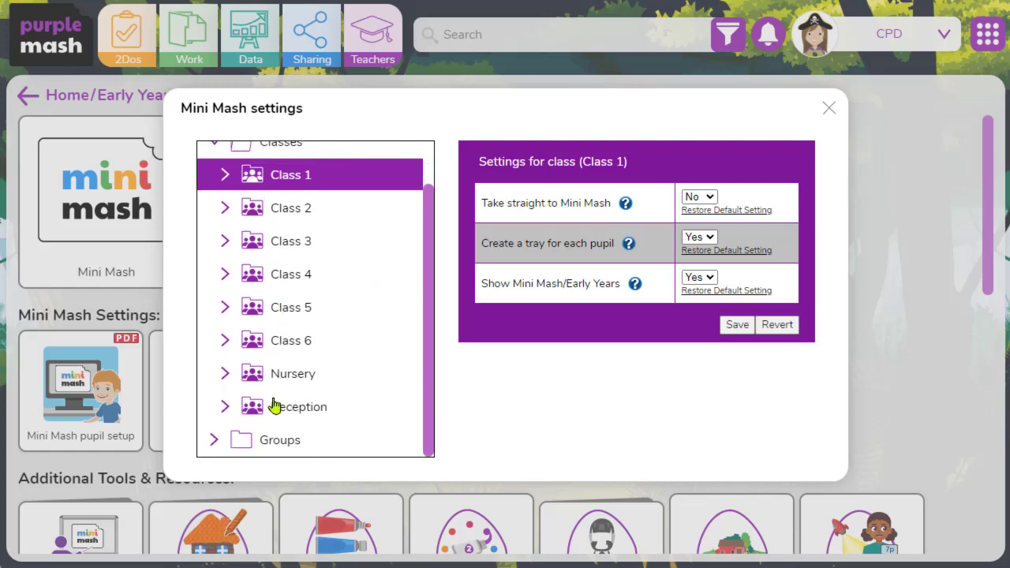
left_click(294, 414)
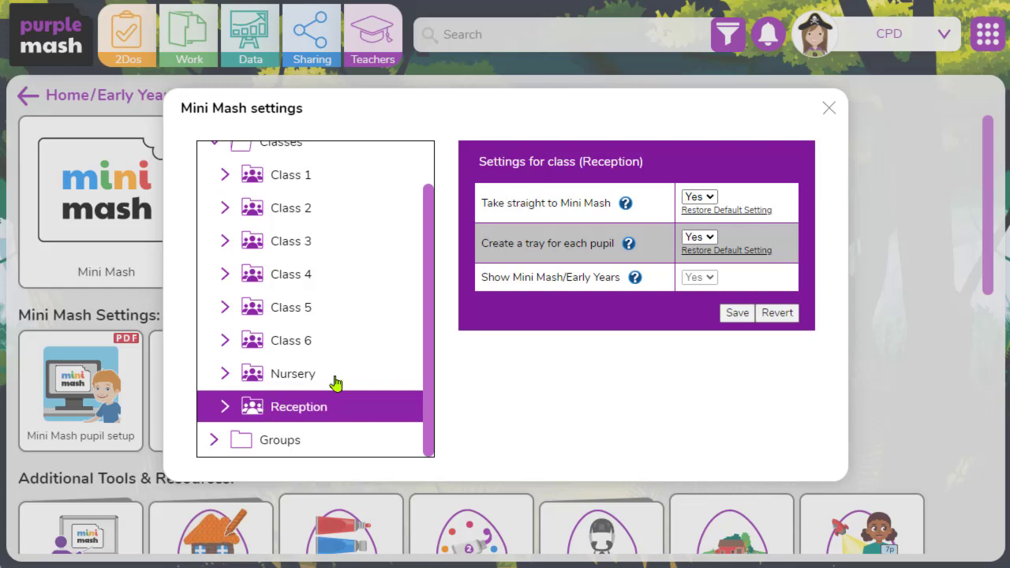
left_click_drag(483, 250, 633, 248)
left_click(632, 248)
left_click(701, 238)
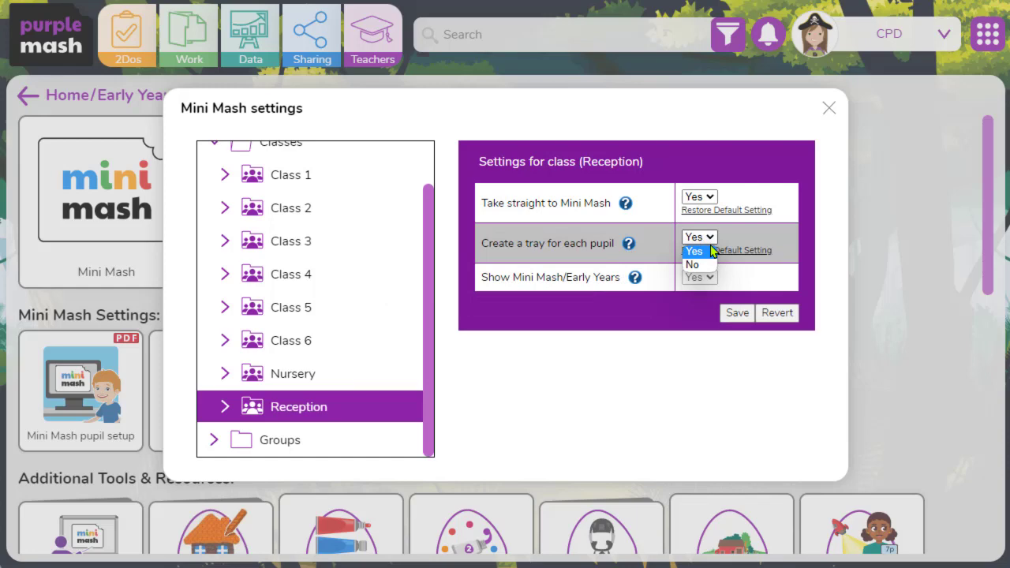
left_click(830, 108)
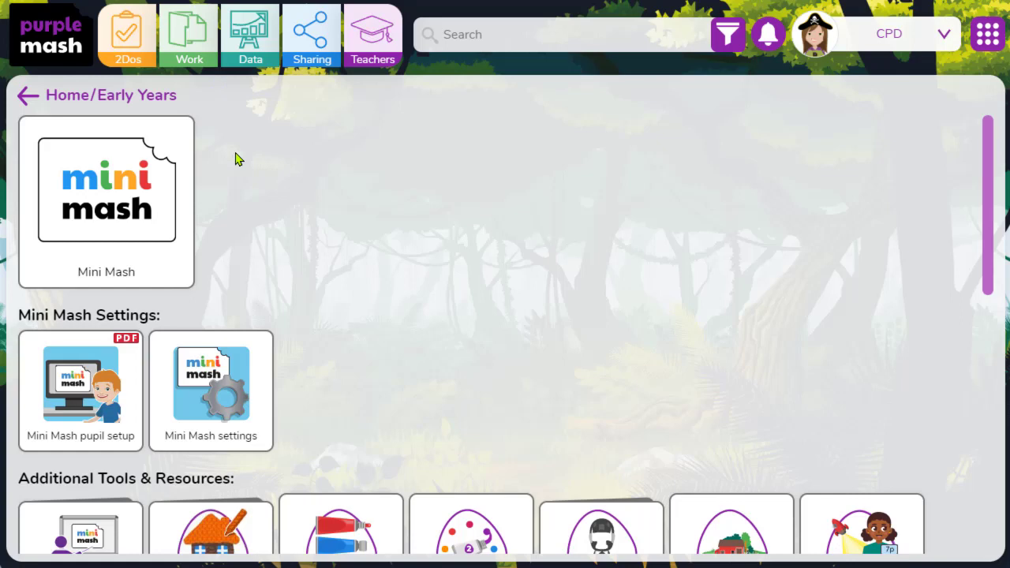
- Open the Reception class trays in Mini Mash and set the first pupil's tray colour to yellow
left_click(110, 187)
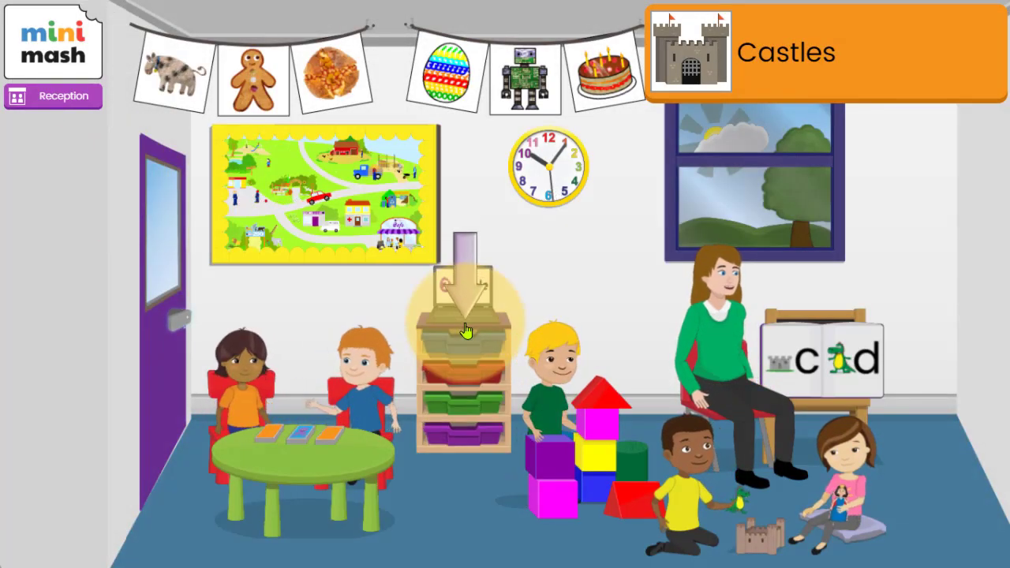
left_click(465, 333)
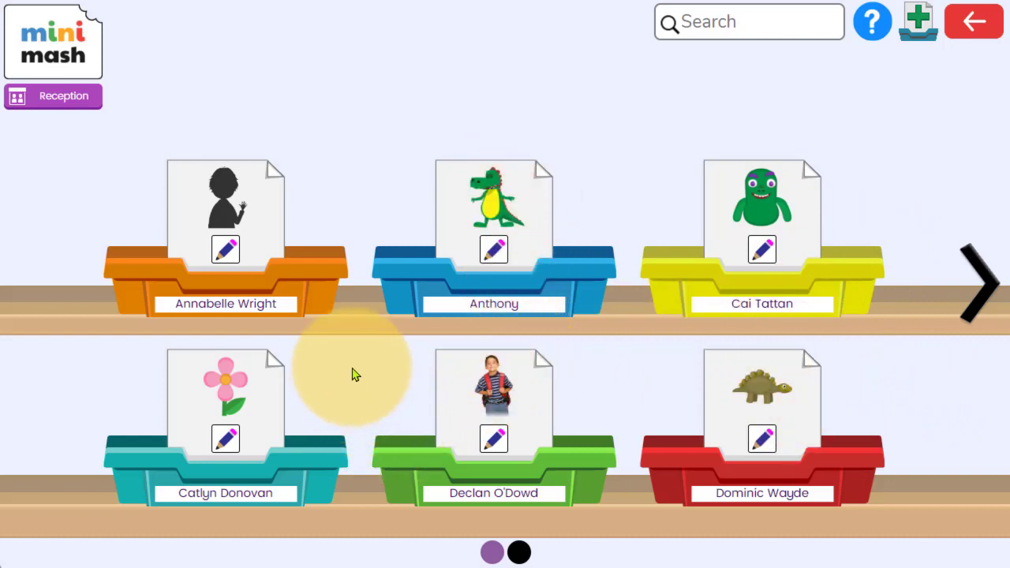
left_click(226, 249)
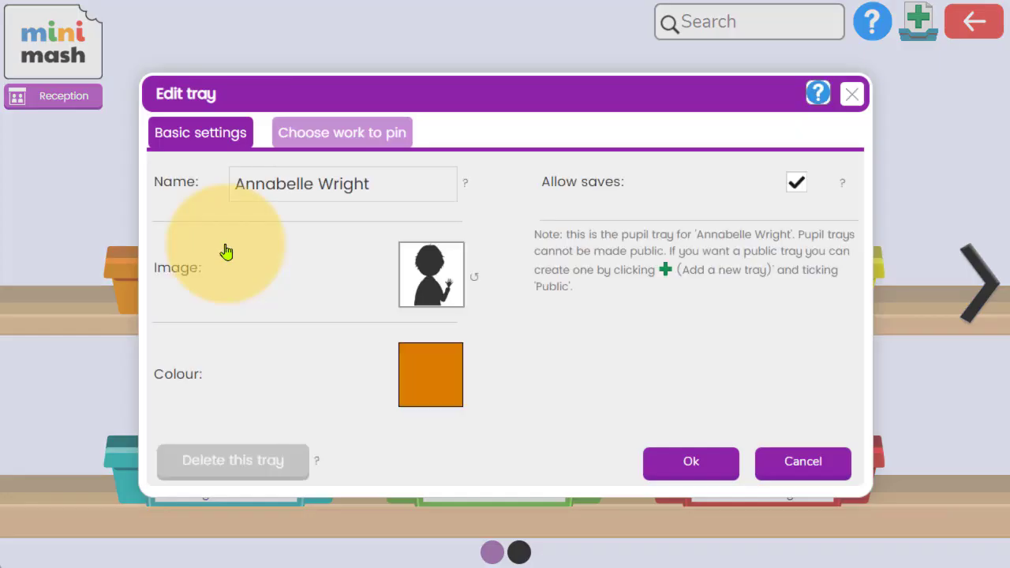
left_click(444, 370)
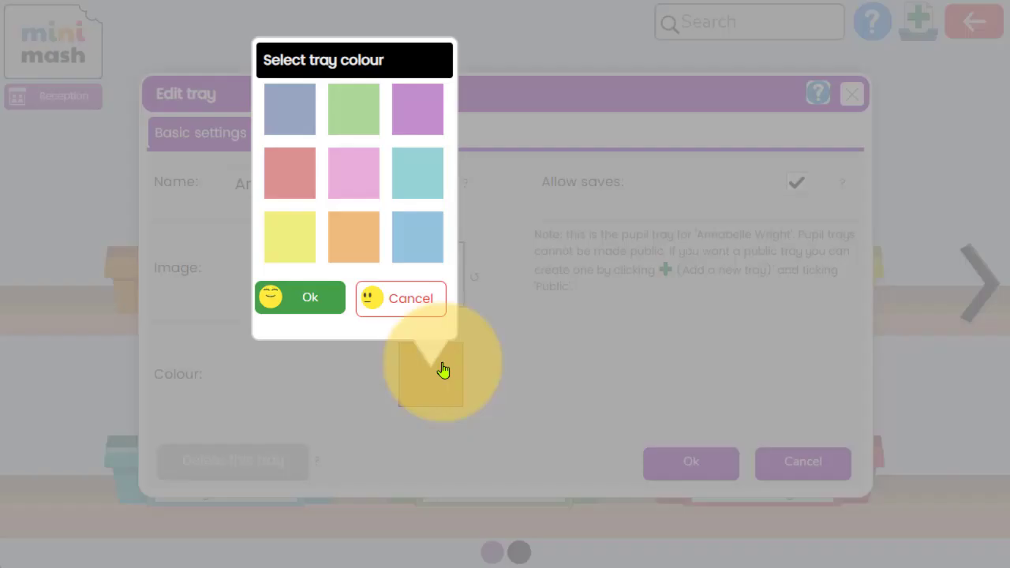
left_click(303, 235)
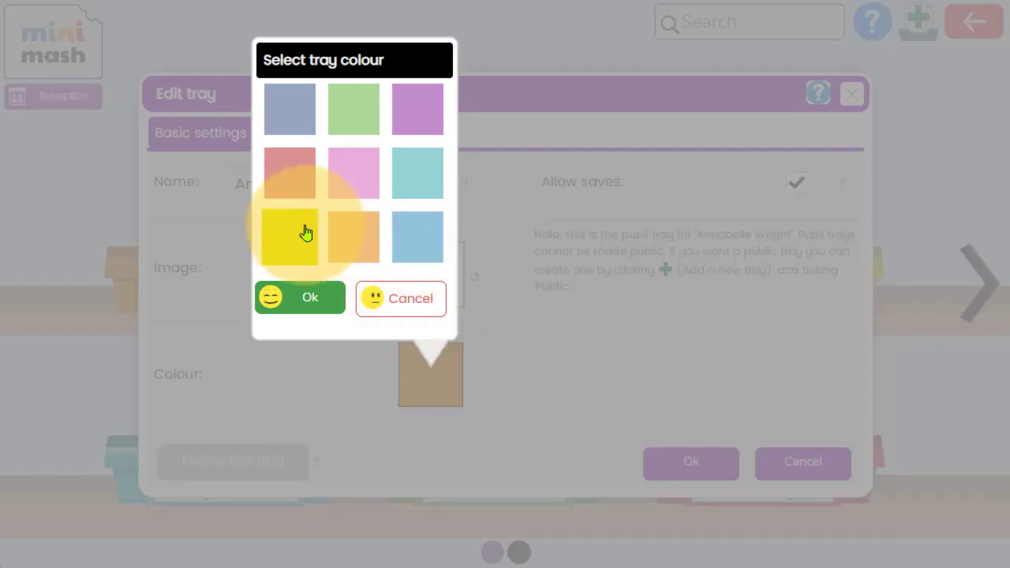
left_click(305, 297)
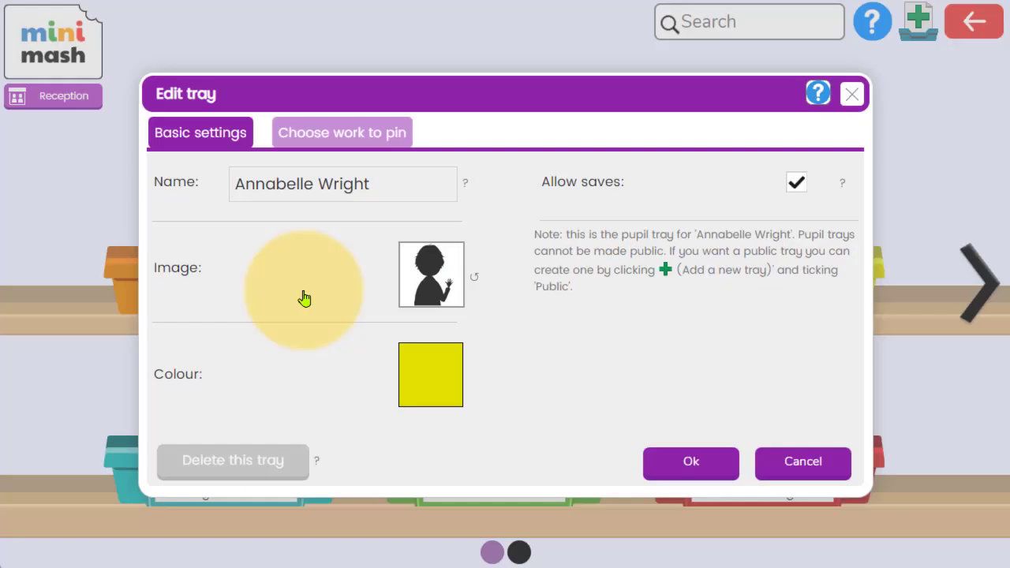
- Replace the tray's image with the picture file girl-png-5 from the computer and accept the tray changes
left_click(439, 283)
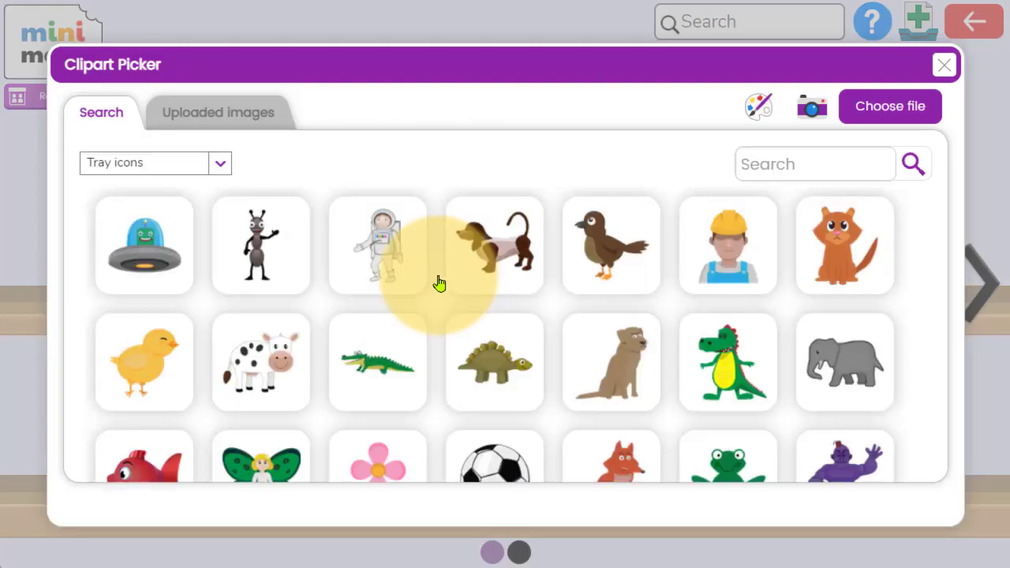
mouse_move(914, 209)
left_mouse_down()
mouse_move(918, 371)
mouse_move(920, 192)
left_mouse_up()
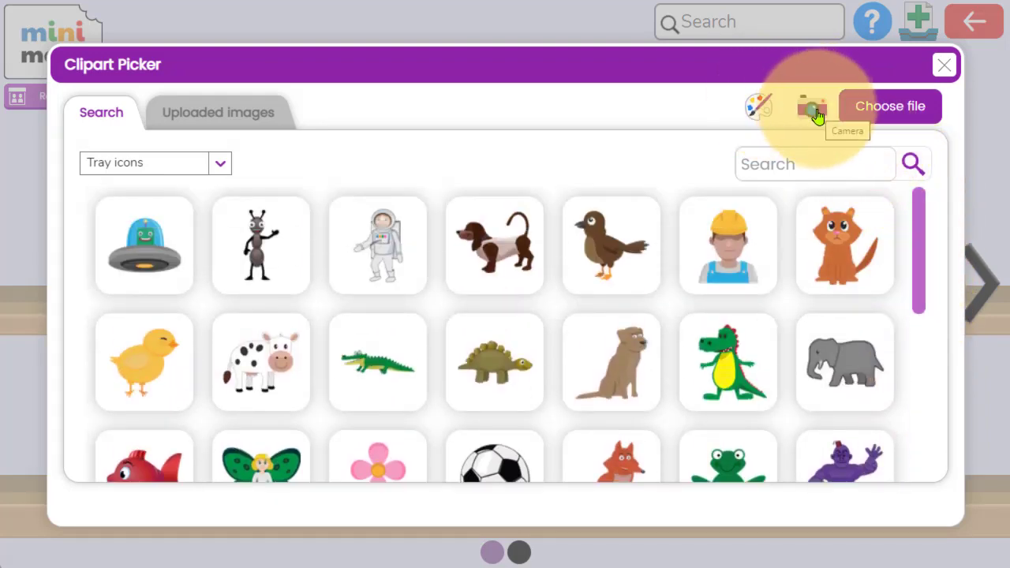
left_click(913, 110)
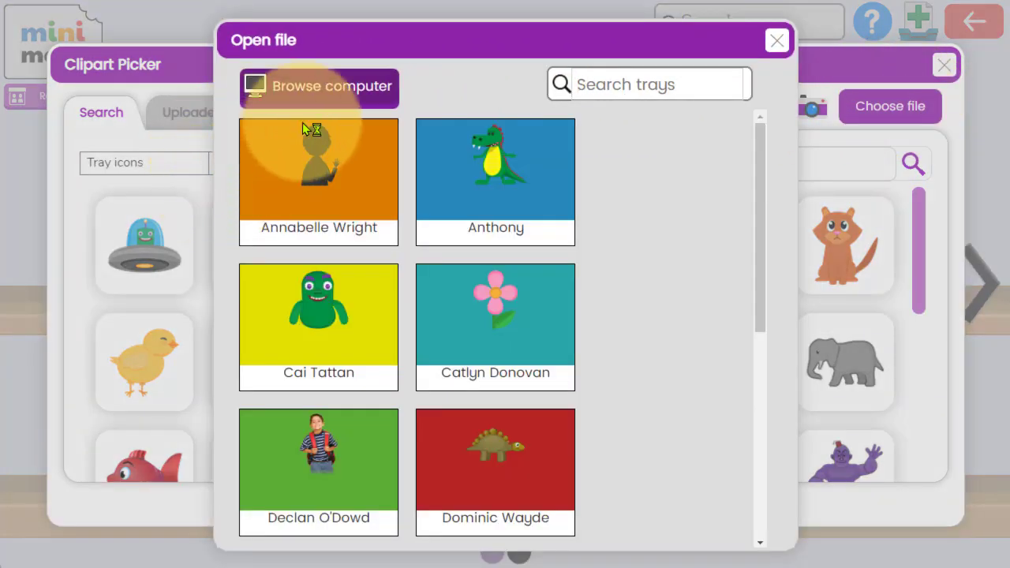
left_click(293, 102)
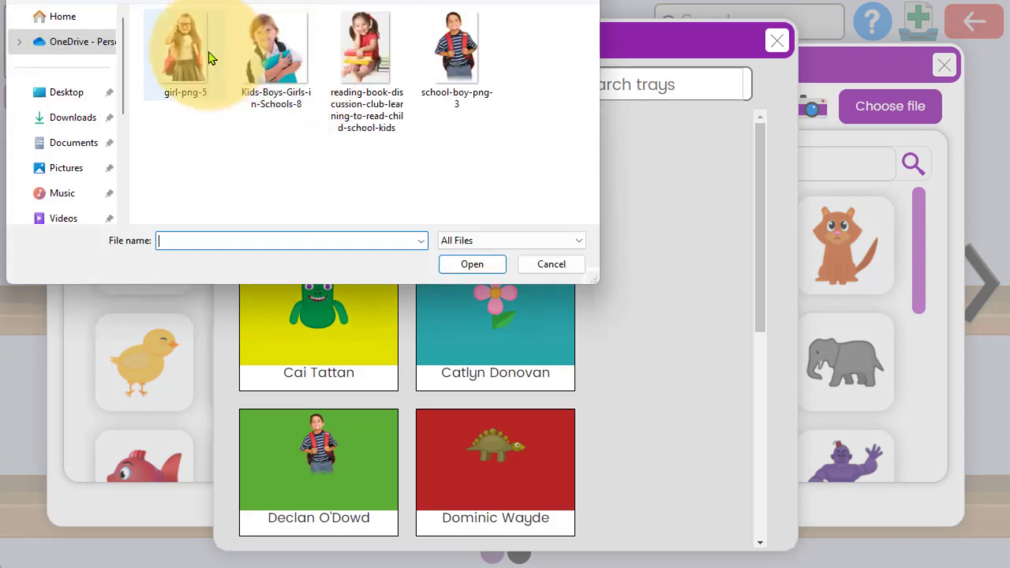
left_click(180, 47)
left_click(458, 262)
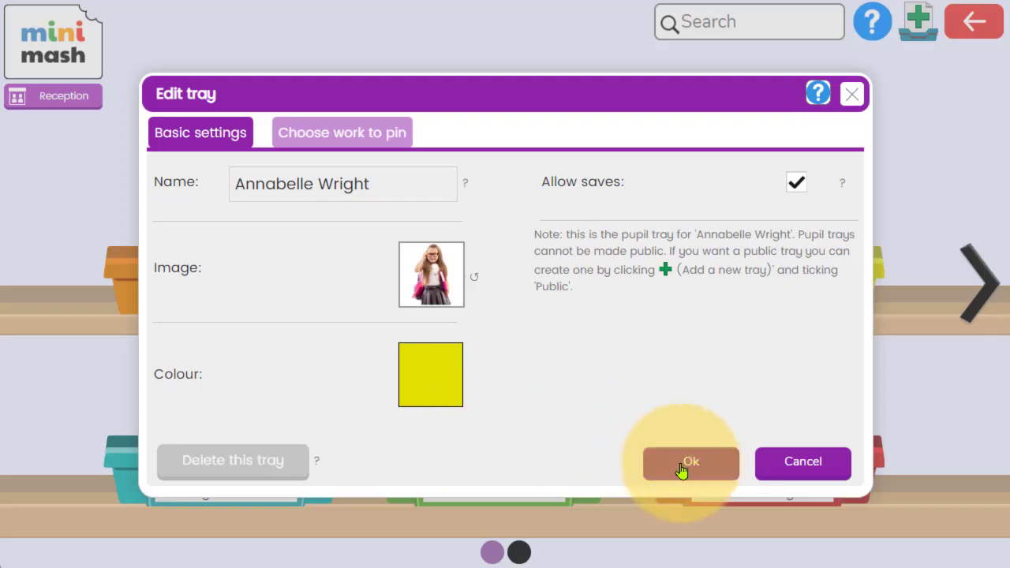
left_click(690, 462)
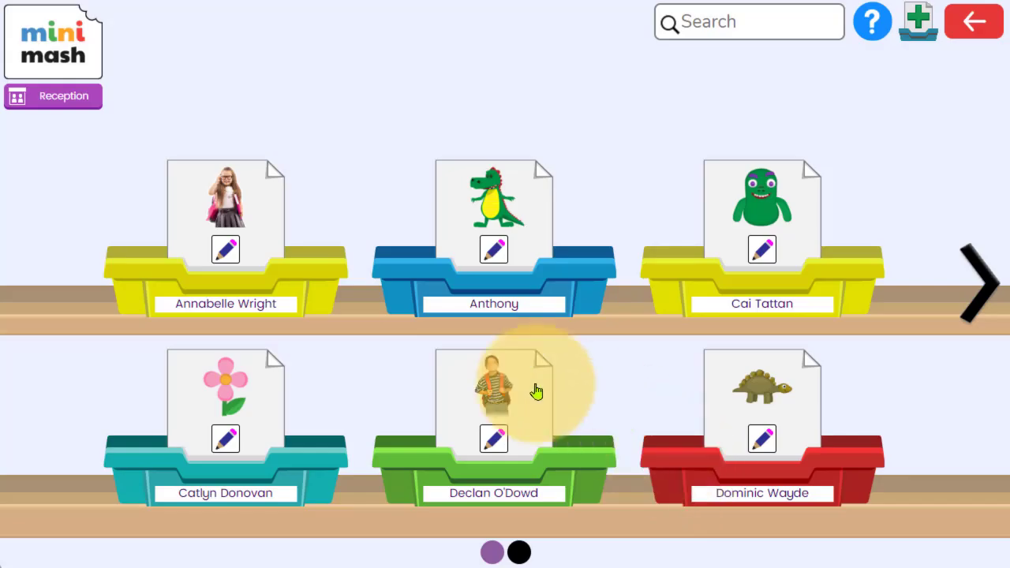
- Look through the saved work in the edited pupil's tray, and view My tray from the pupil's Mini Mash classroom
left_click(302, 271)
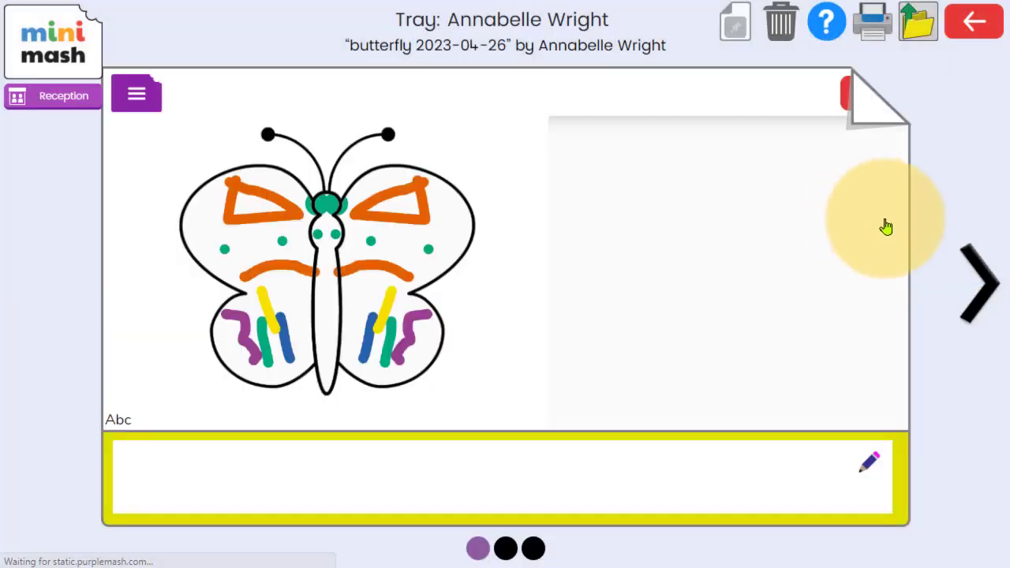
left_click(979, 280)
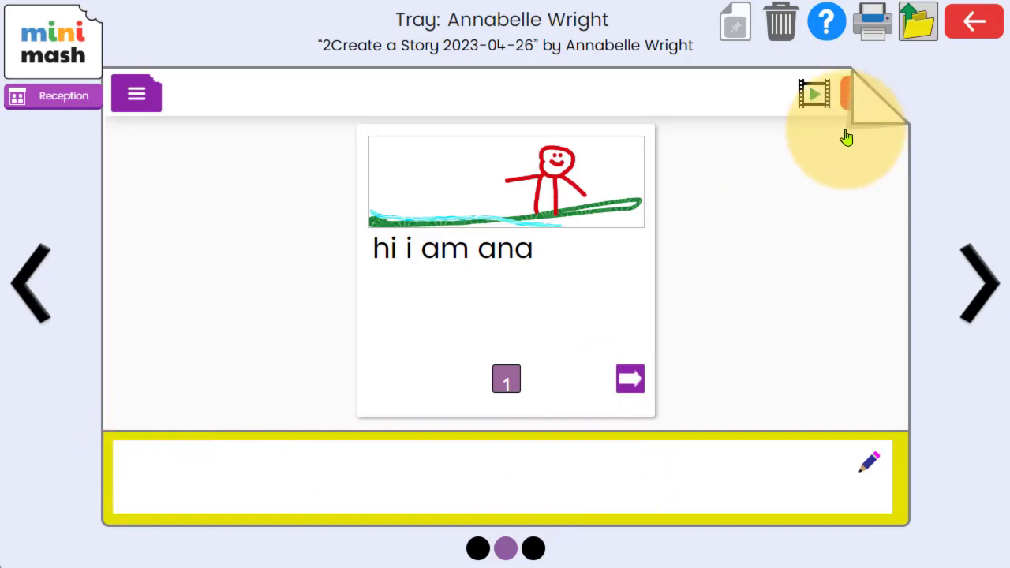
right_click(876, 29)
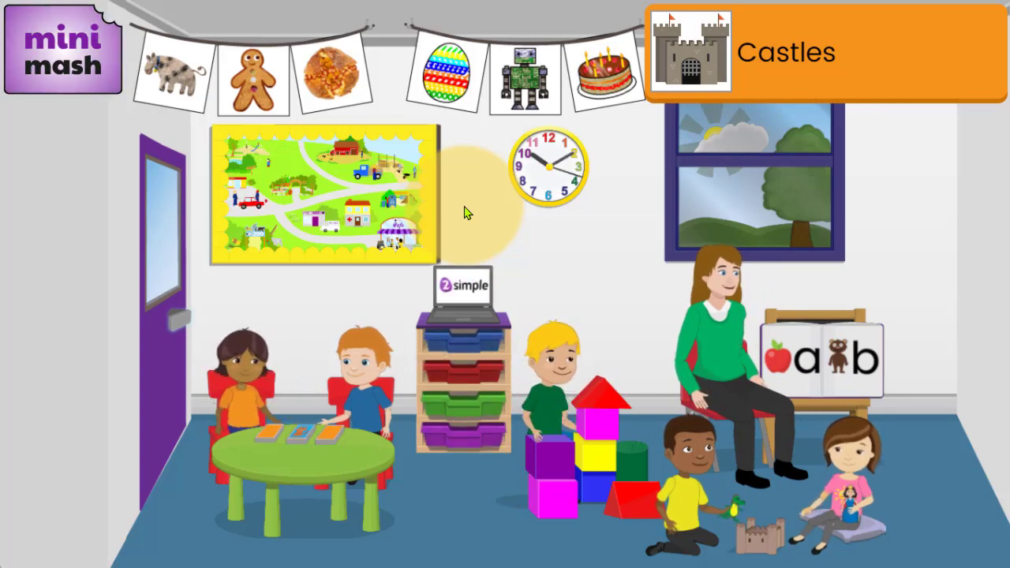
left_click(458, 372)
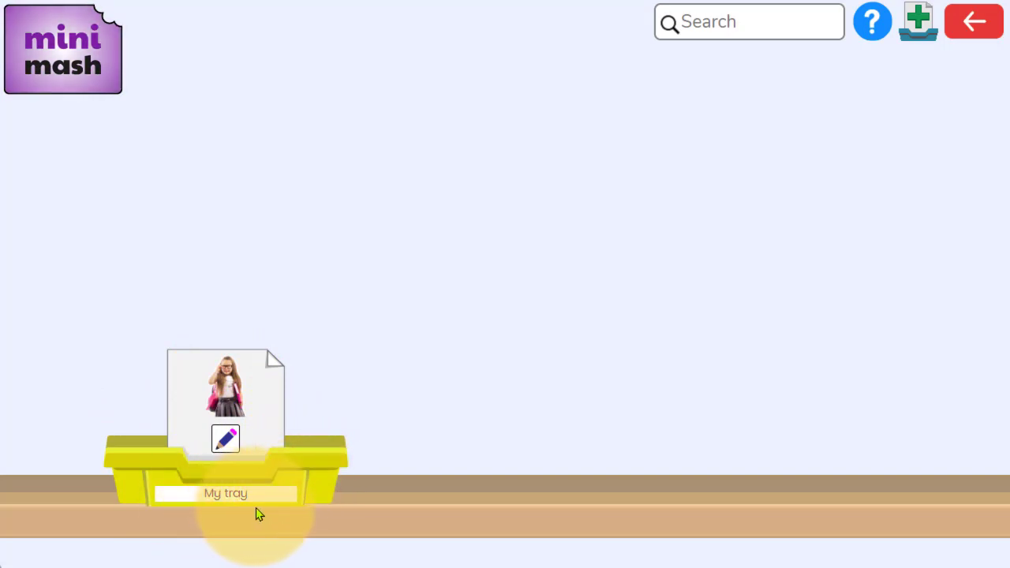
left_click(312, 453)
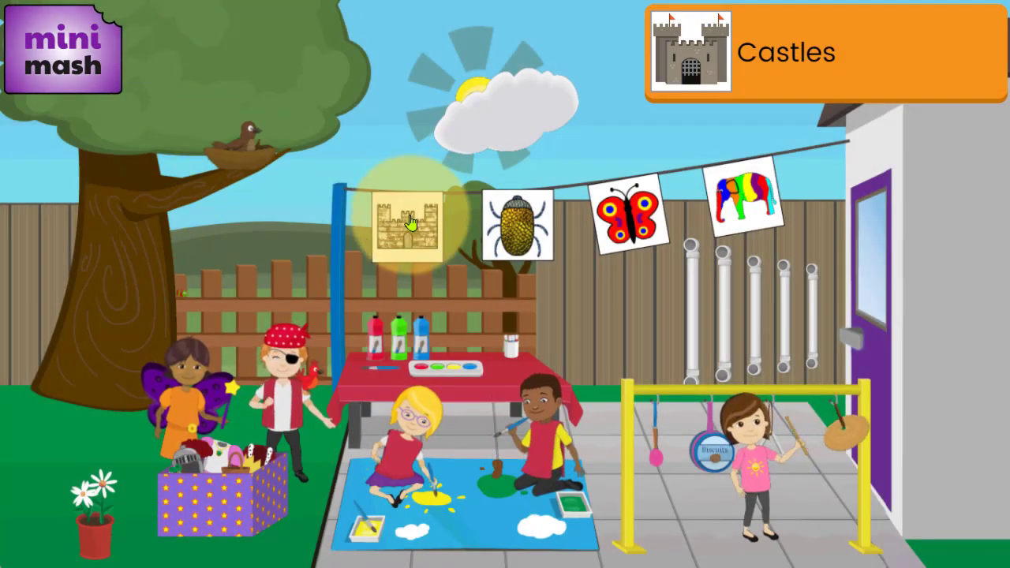
- Open the castle picture from the outdoor scene and paint red brick texture on its left tower
left_click(407, 215)
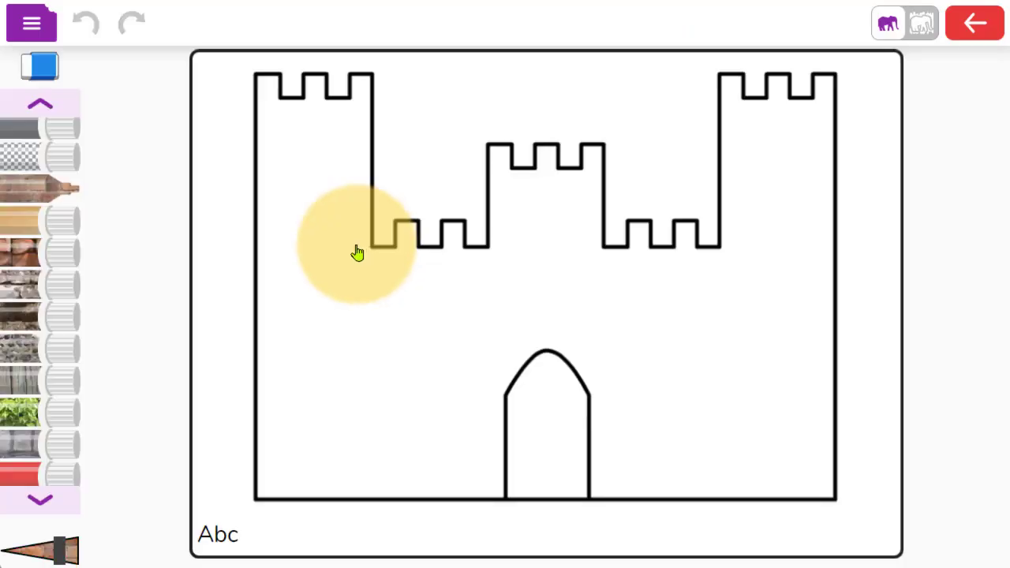
left_click(48, 252)
mouse_move(352, 284)
left_mouse_down()
mouse_move(330, 265)
mouse_move(288, 175)
left_mouse_up()
- Exit the painting and save it in My tray with the filename "castle 2023-04-26"
left_click(976, 23)
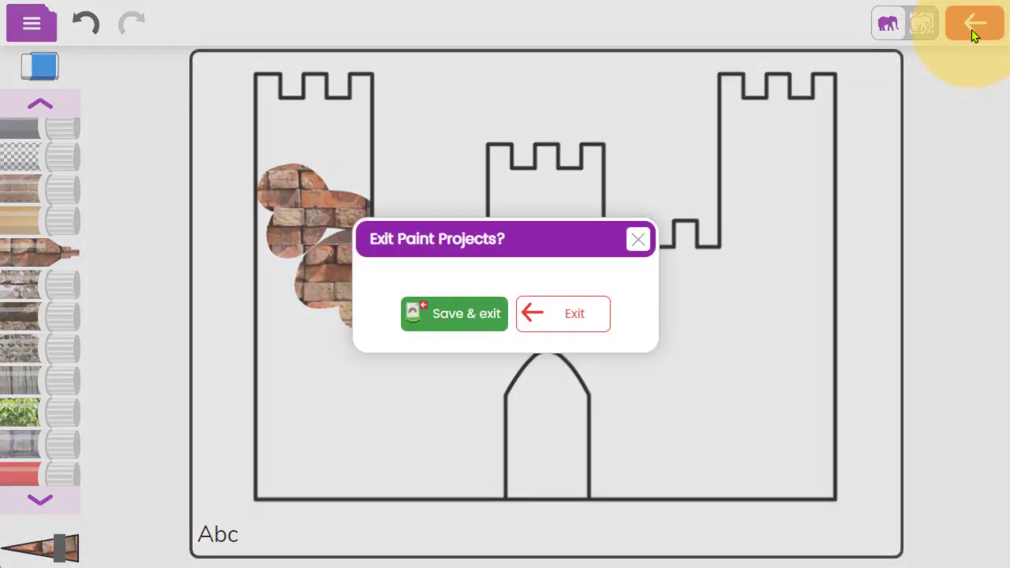
left_click(473, 314)
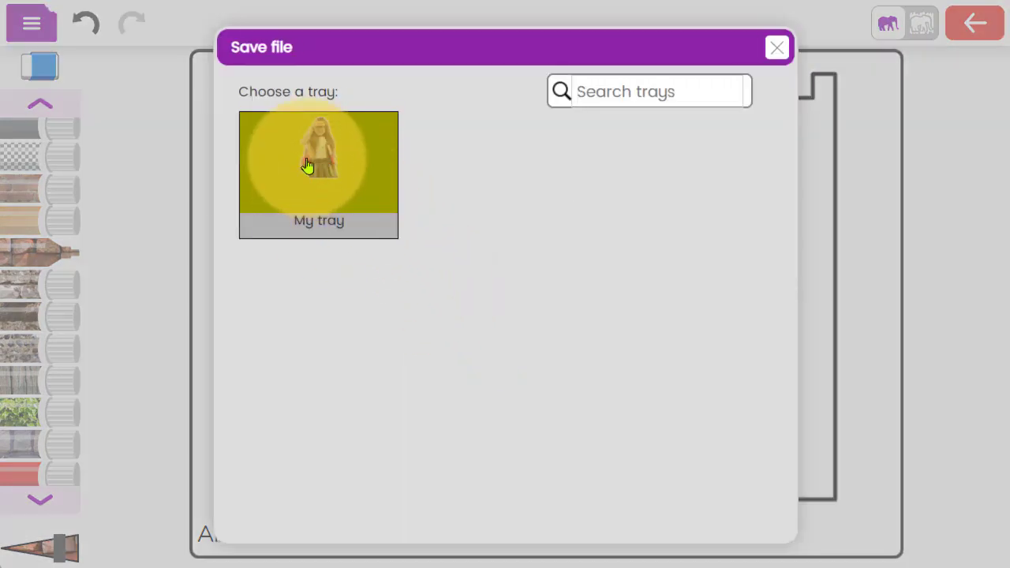
left_click(308, 164)
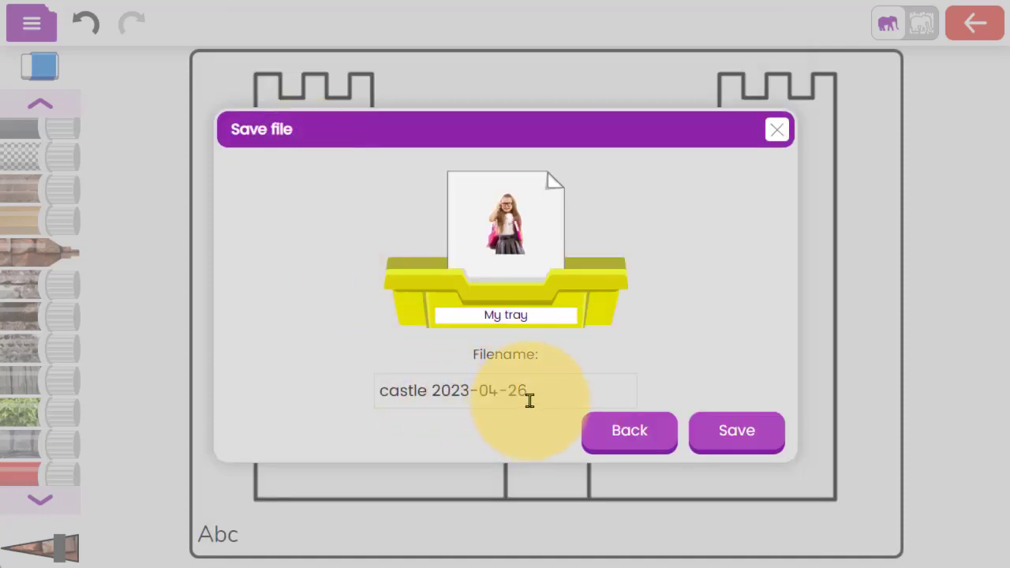
left_click_drag(533, 394, 386, 394)
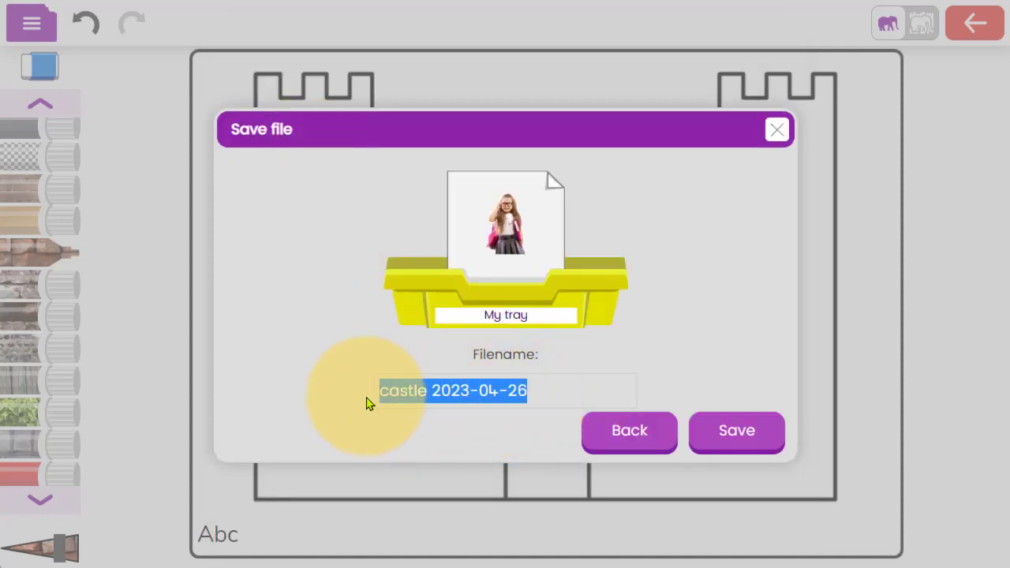
left_click(736, 444)
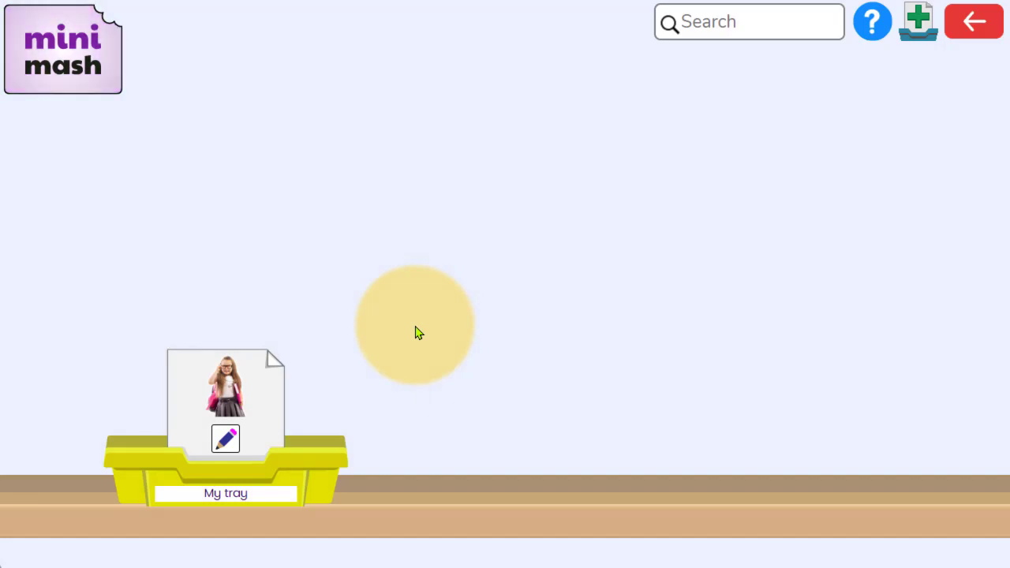
- Open My tray as the pupil, and view the saved castle in that pupil's tray from the teacher's Reception trays
left_click(297, 482)
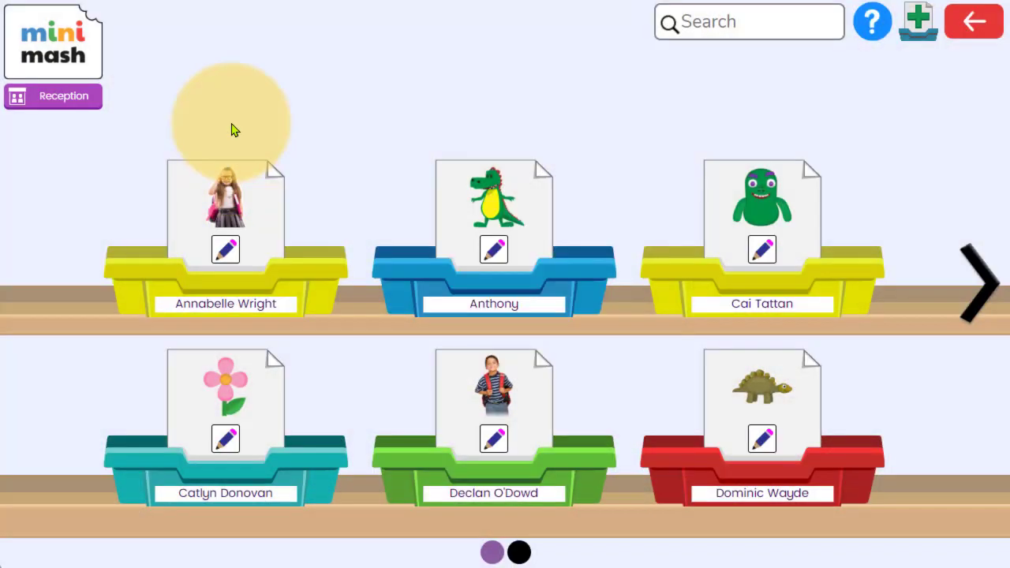
left_click(302, 280)
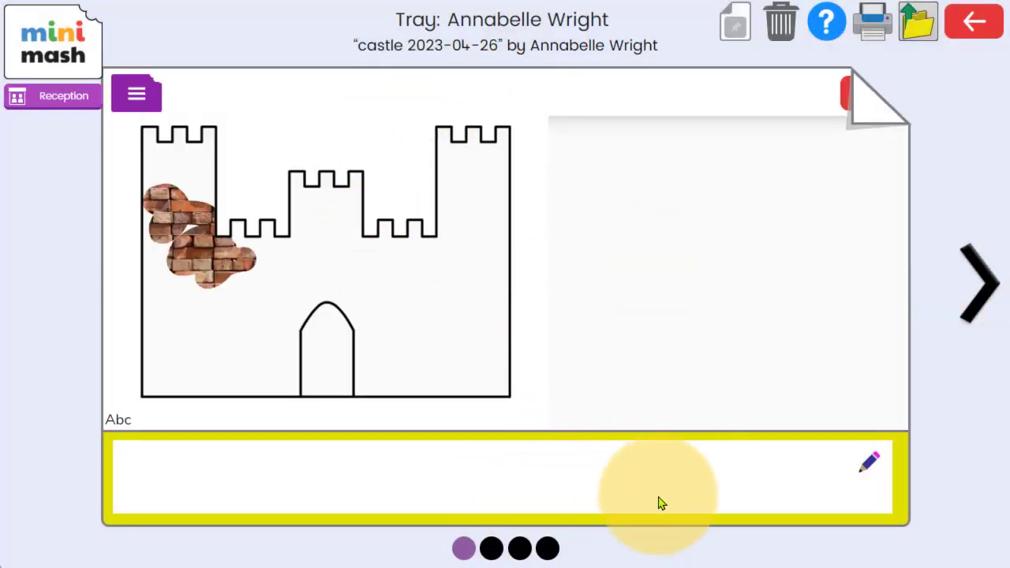
- Switch from Mini Mash to Purple Mash and expand the Reception class folder in the Work area
left_click(41, 61)
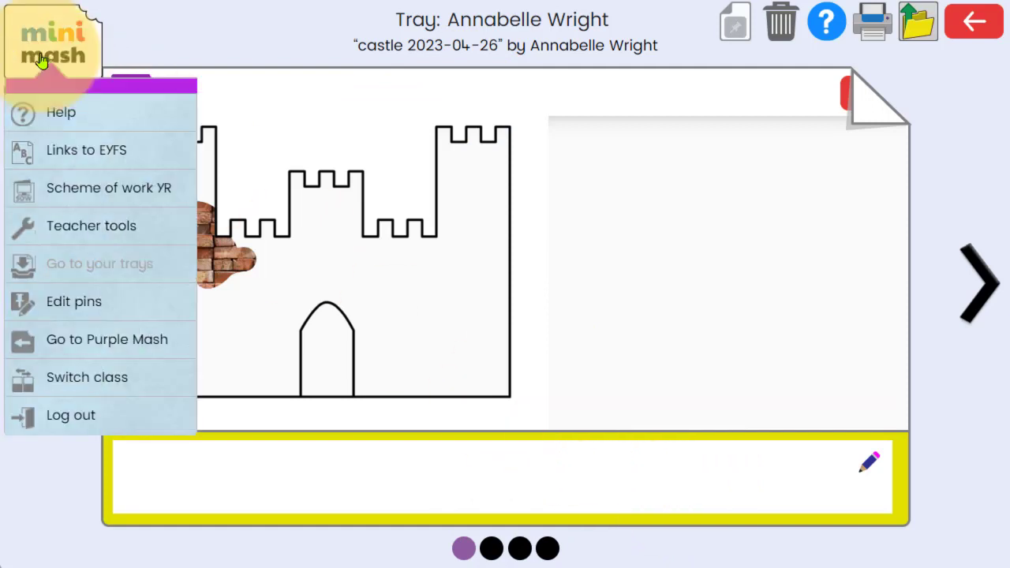
left_click(121, 347)
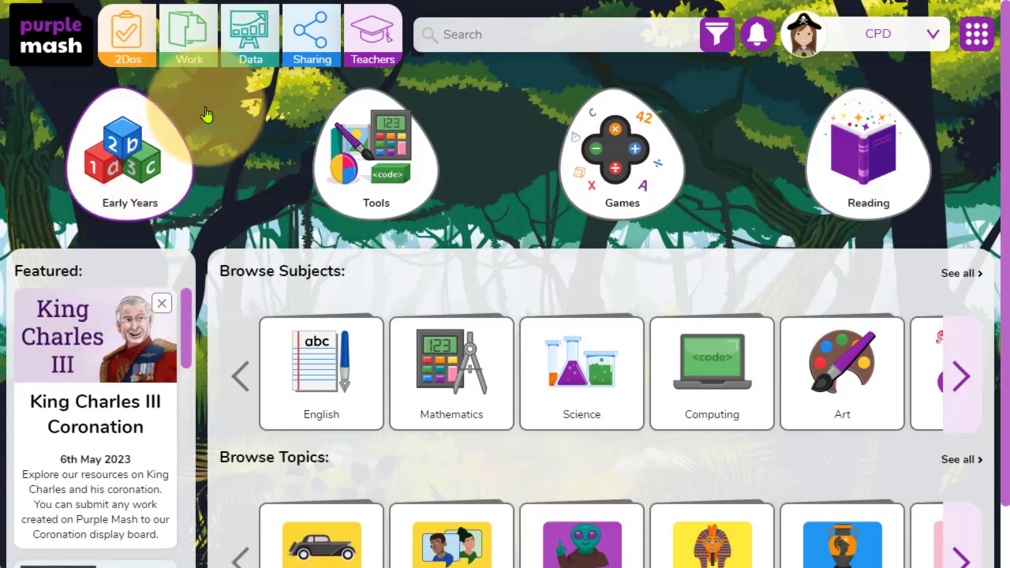
left_click(199, 44)
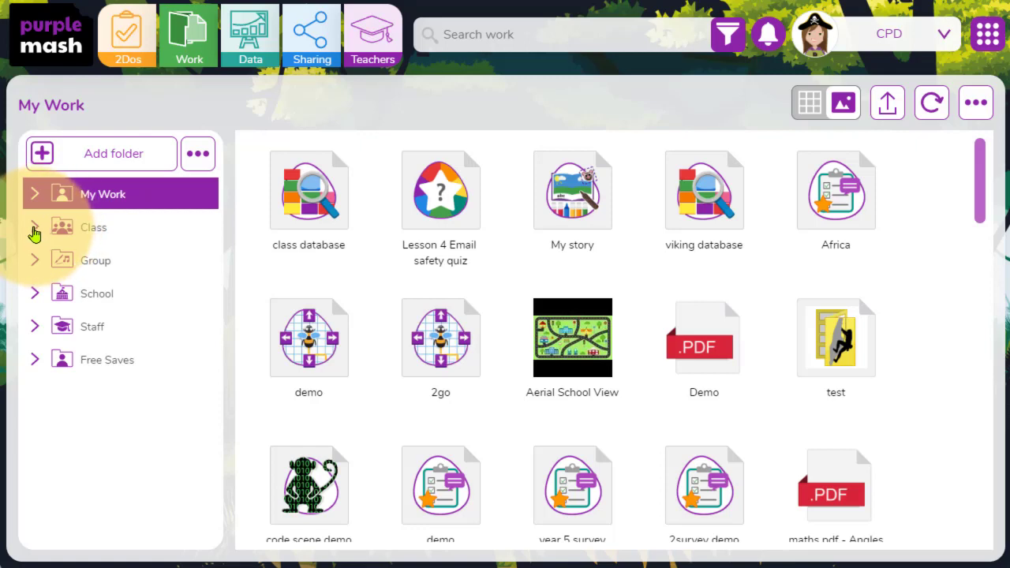
left_click(34, 232)
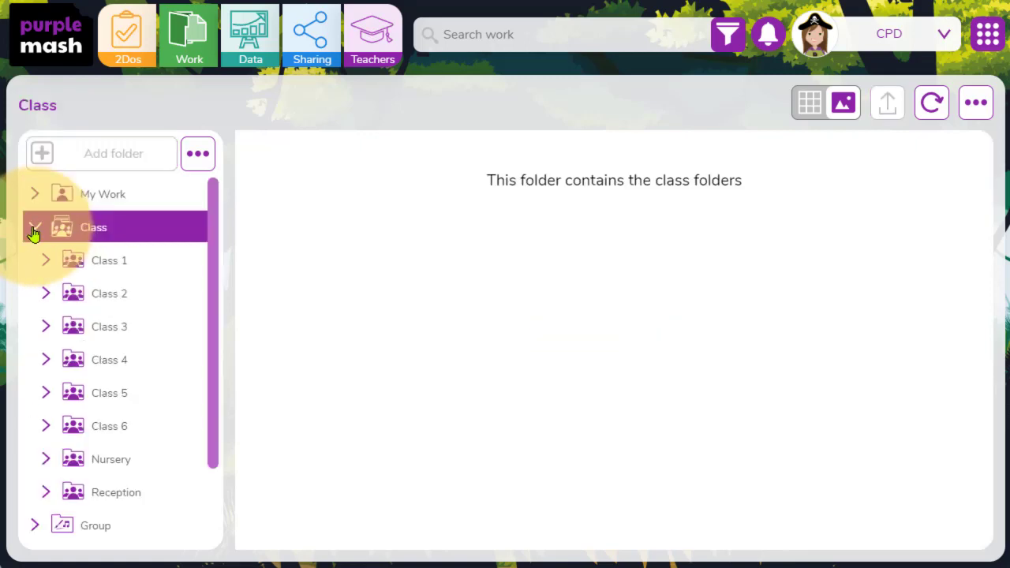
left_click(46, 495)
scroll(48, 498, "down", 1)
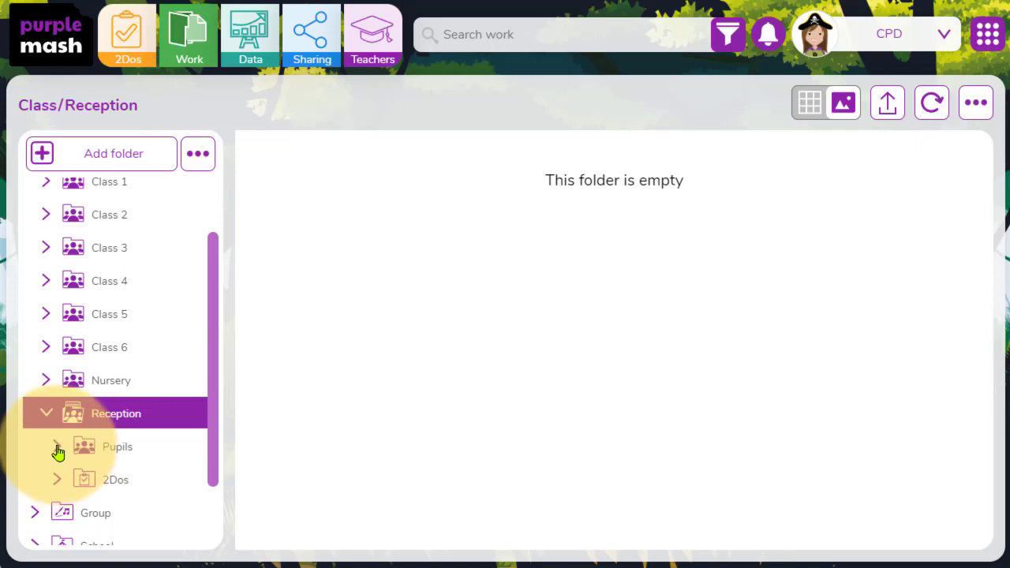
- Expand Reception's Pupils folder and open the work folder of the pupil who made the castle
left_click(57, 449)
right_click(57, 450)
left_click(57, 449)
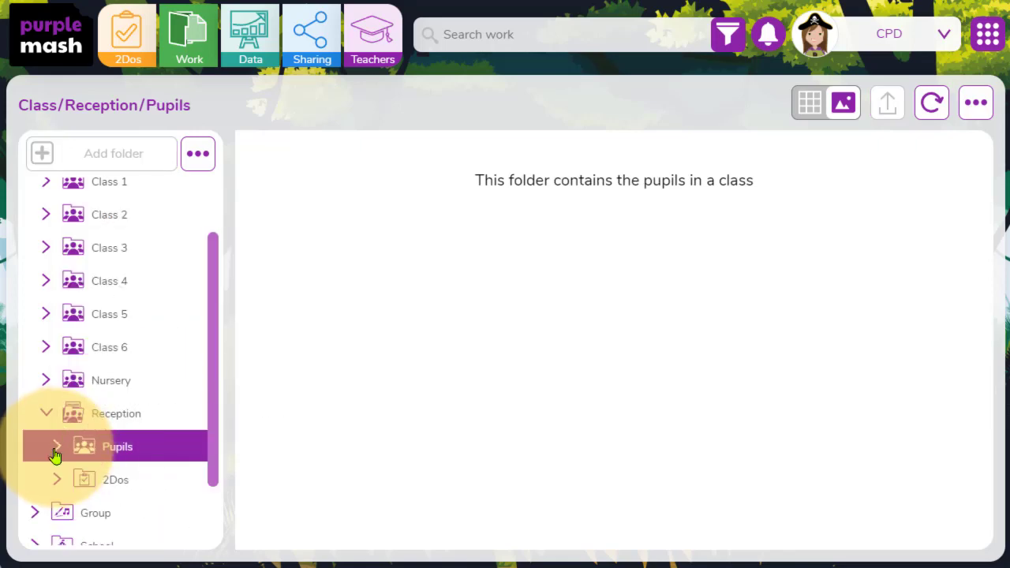
left_click(57, 450)
scroll(55, 454, "down", 3)
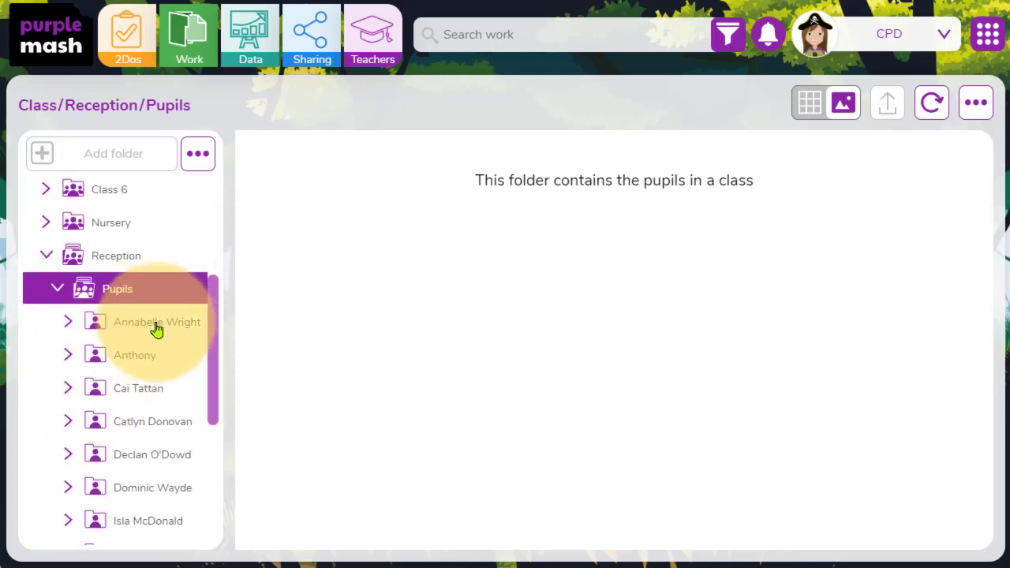
left_click(156, 329)
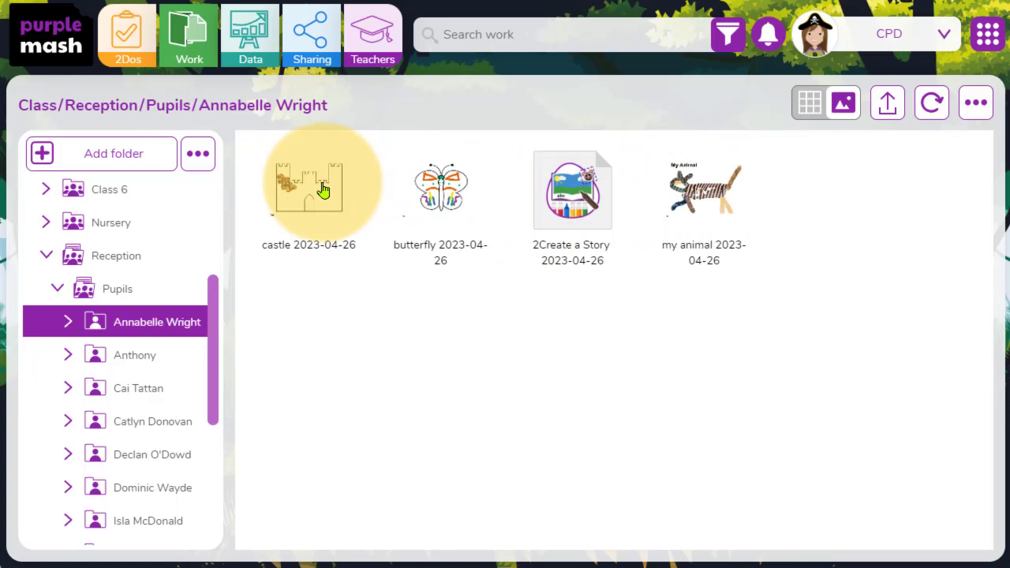
- Preview the pupil's "my animal 2023-04-26" file in the marking view and close it again
left_click(702, 186)
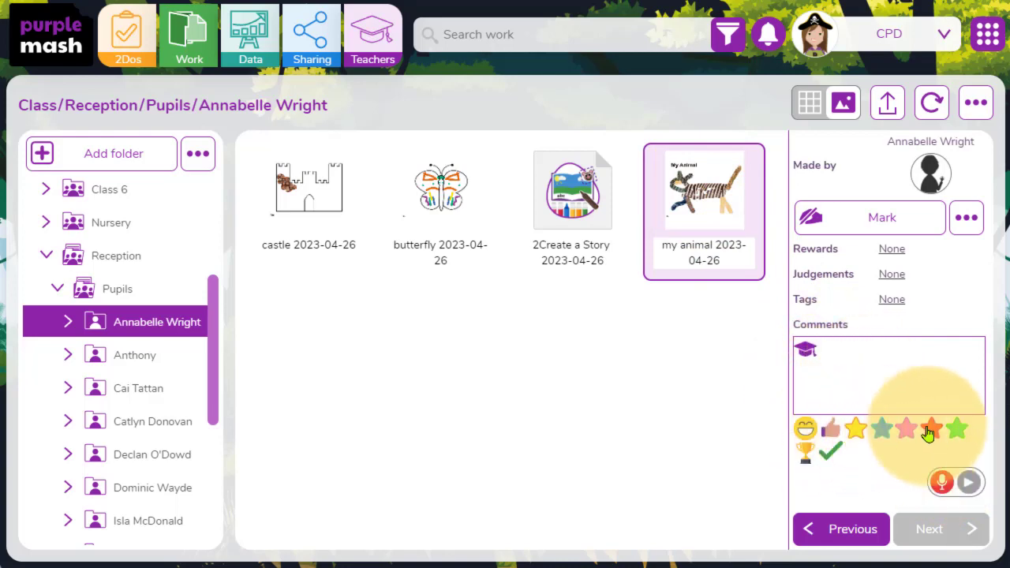
left_click(876, 231)
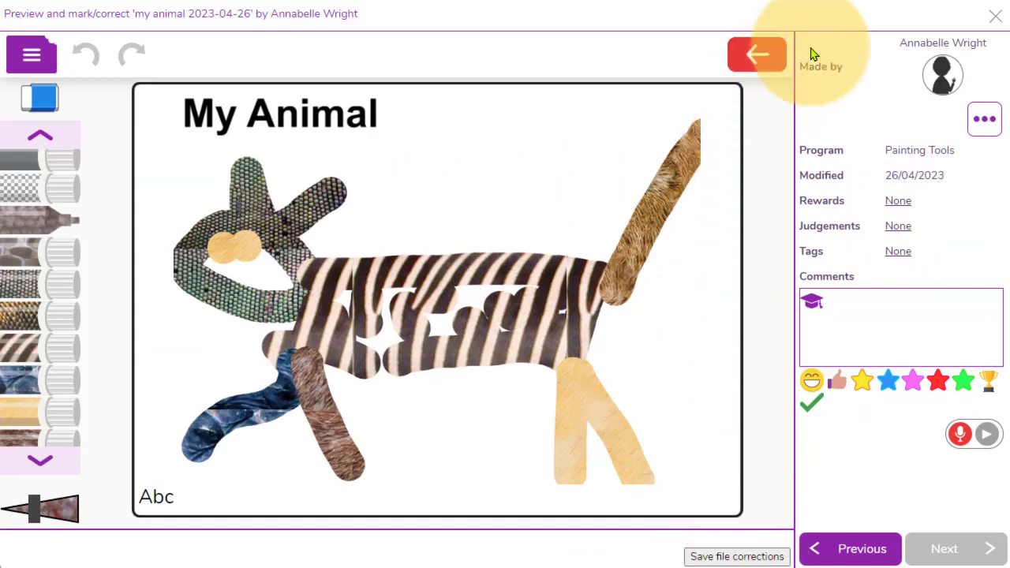
left_click(994, 17)
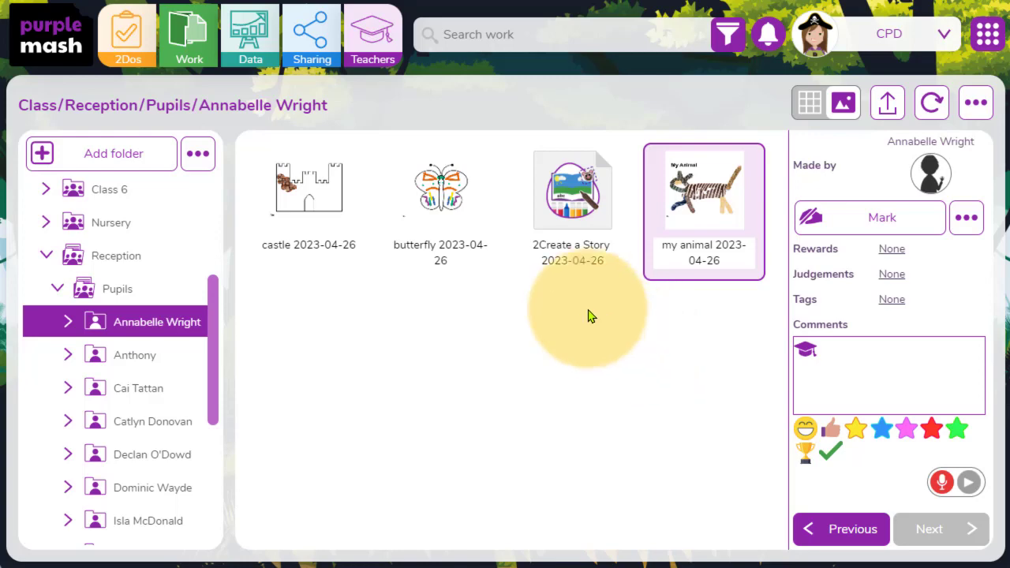
- Select the pupil's work from the castle to the animal and print it to one PDF including comments and file details
left_click(316, 213, "shift")
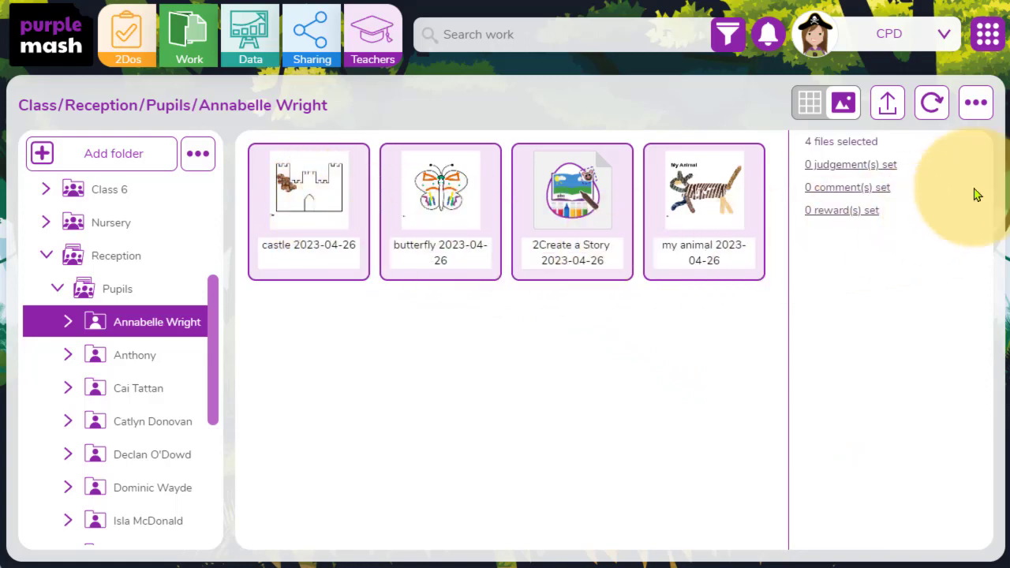
left_click(975, 106)
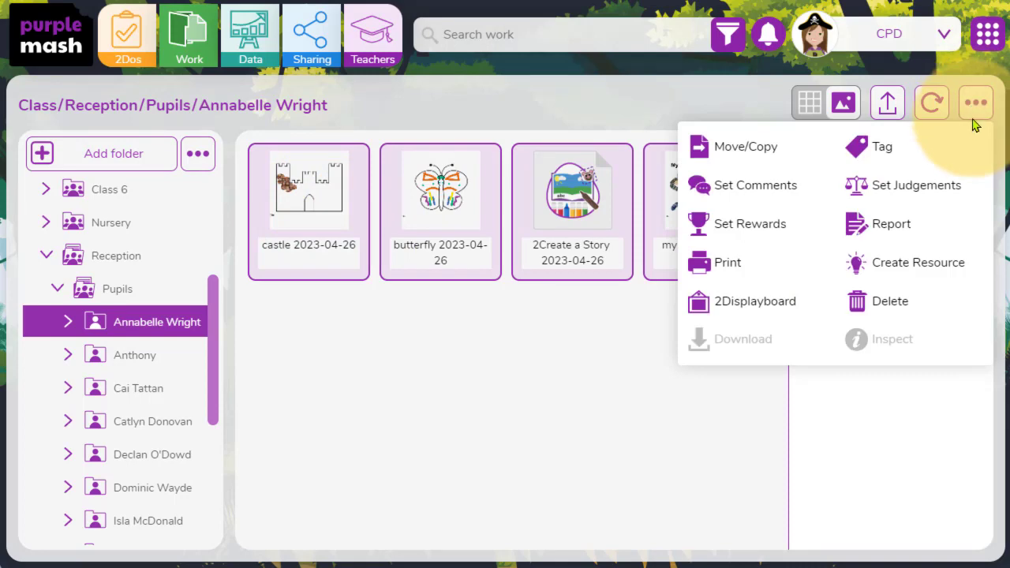
left_click(727, 269)
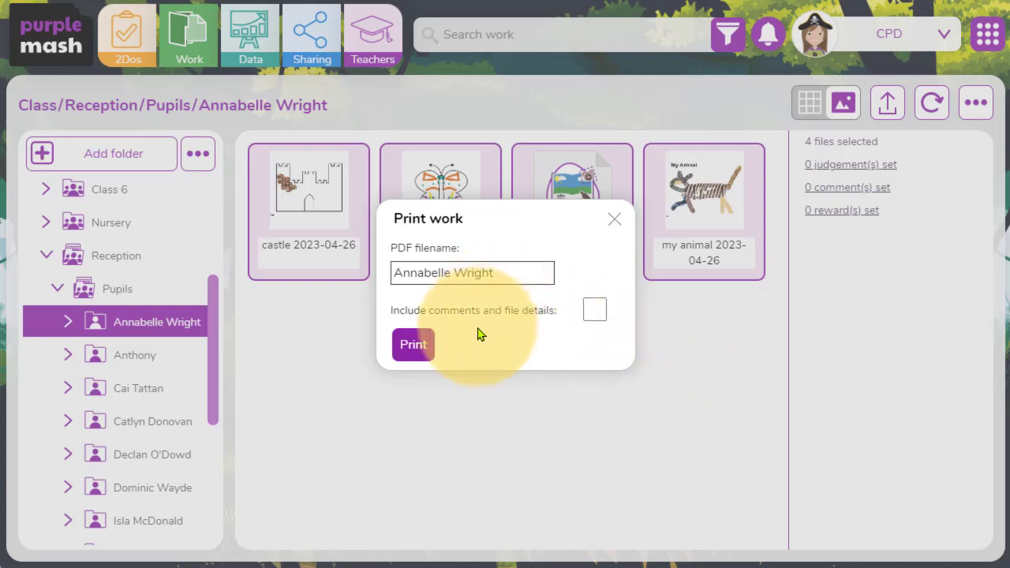
left_click(594, 316)
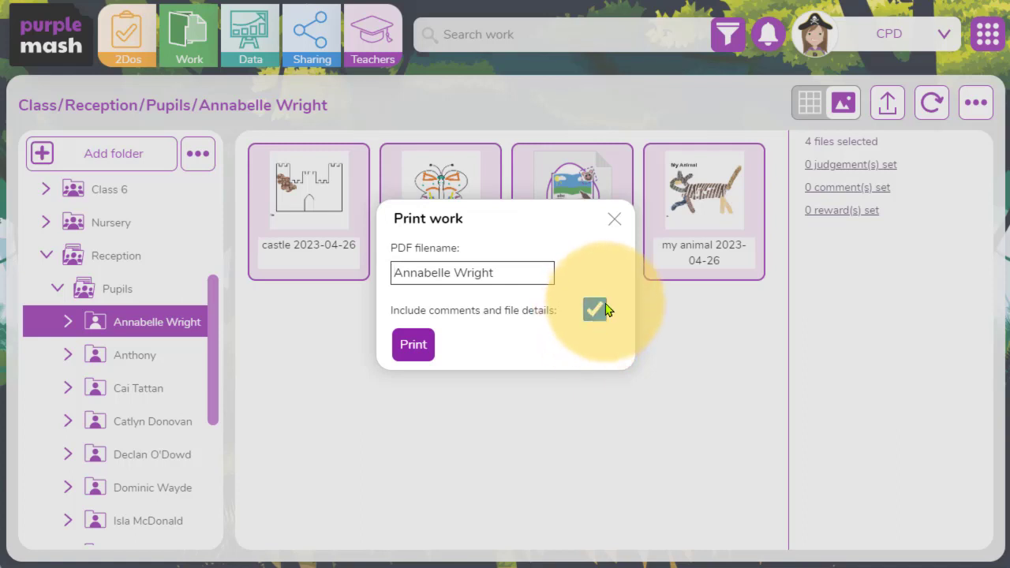
left_click(412, 347)
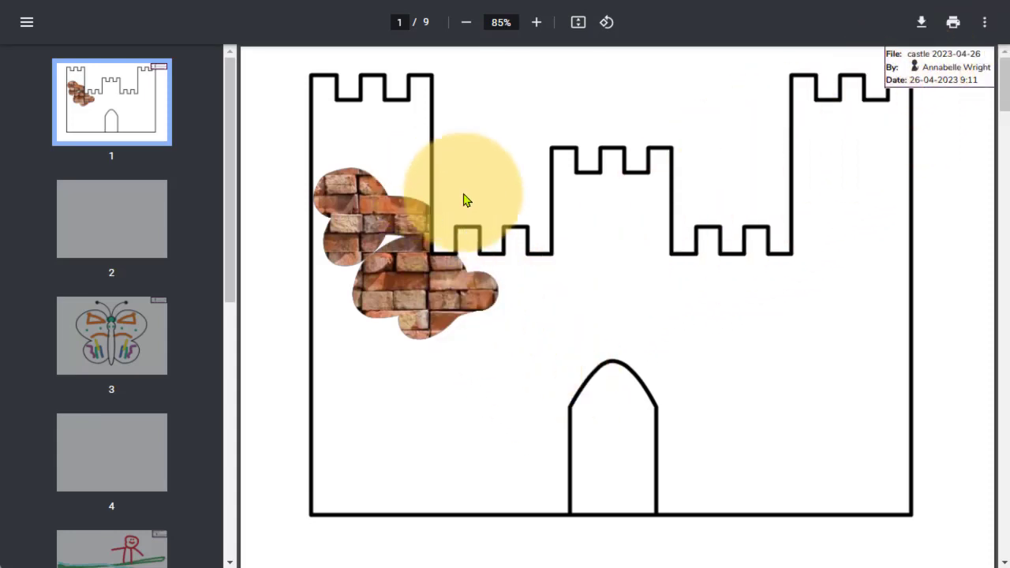
- Look through the printed PDF's castle, butterfly and story pages and the remaining pages, checking the file details on each piece
scroll(395, 203, "down", 2)
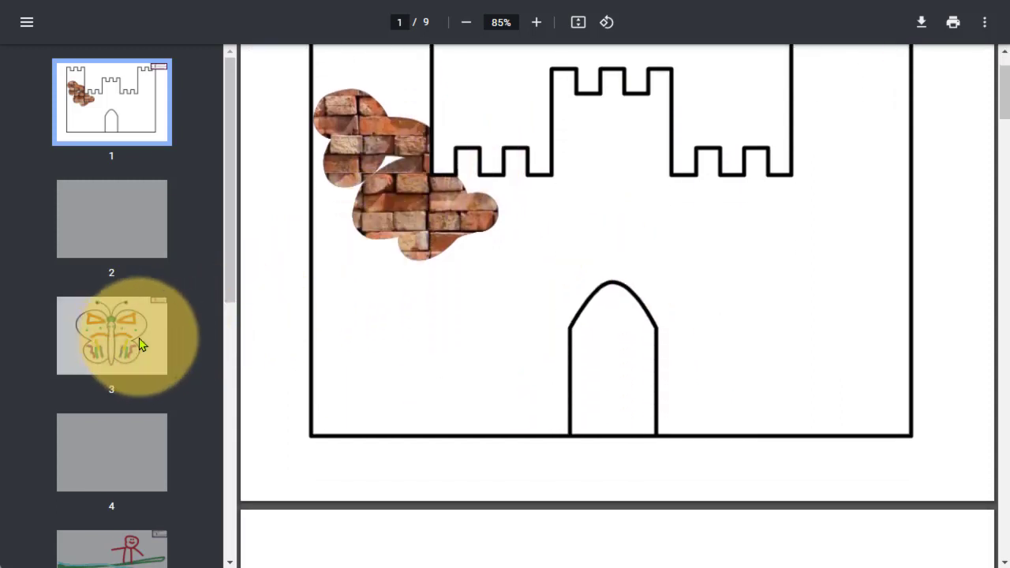
left_click(127, 339)
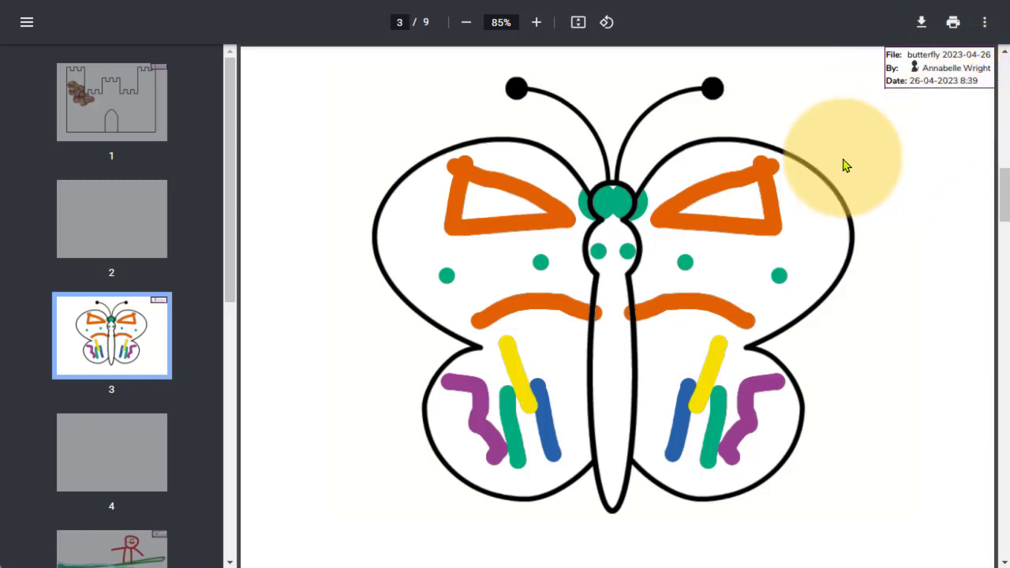
scroll(170, 307, "down", 2)
scroll(170, 314, "down", 1)
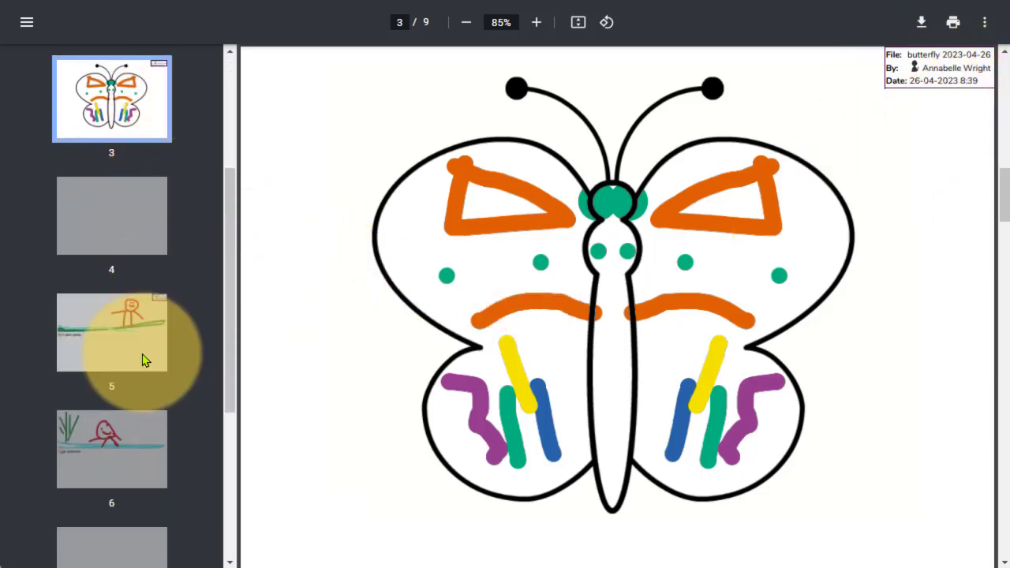
left_click(142, 356)
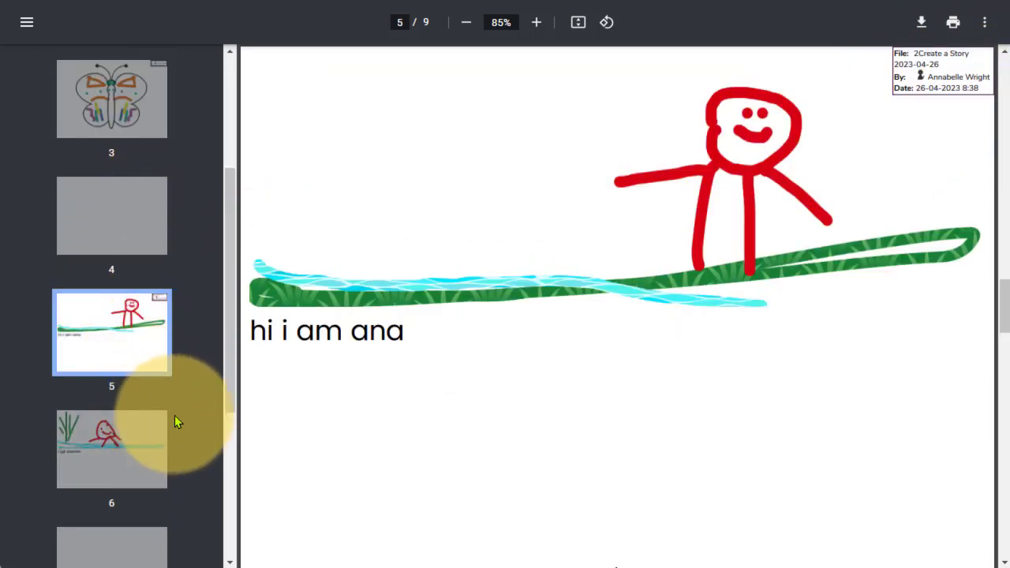
left_click(142, 447)
scroll(612, 389, "down", 2)
scroll(618, 394, "down", 3)
scroll(618, 395, "up", 14)
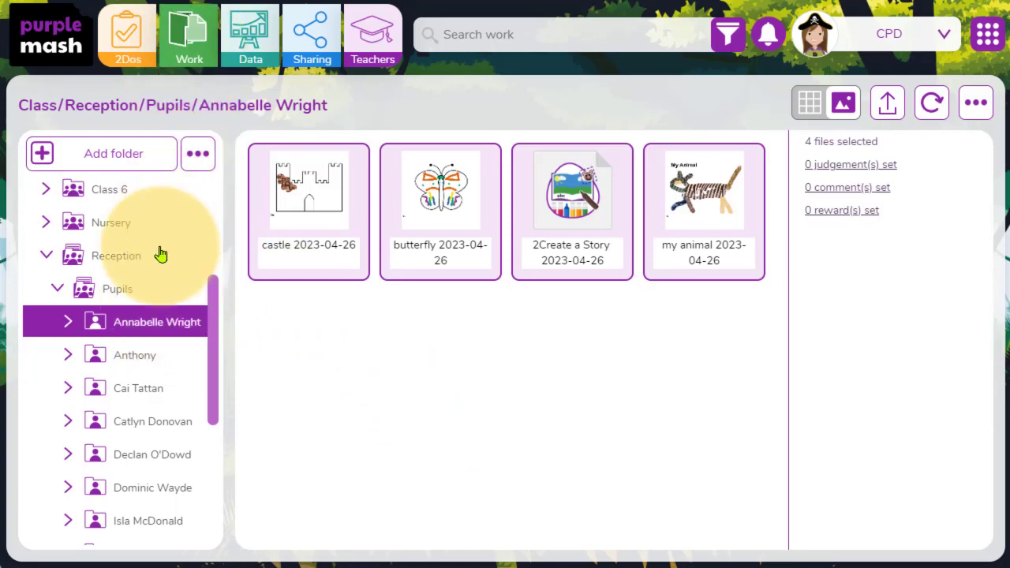
- View the saved work of five other Reception pupils by opening their folders one after another
left_click(131, 399)
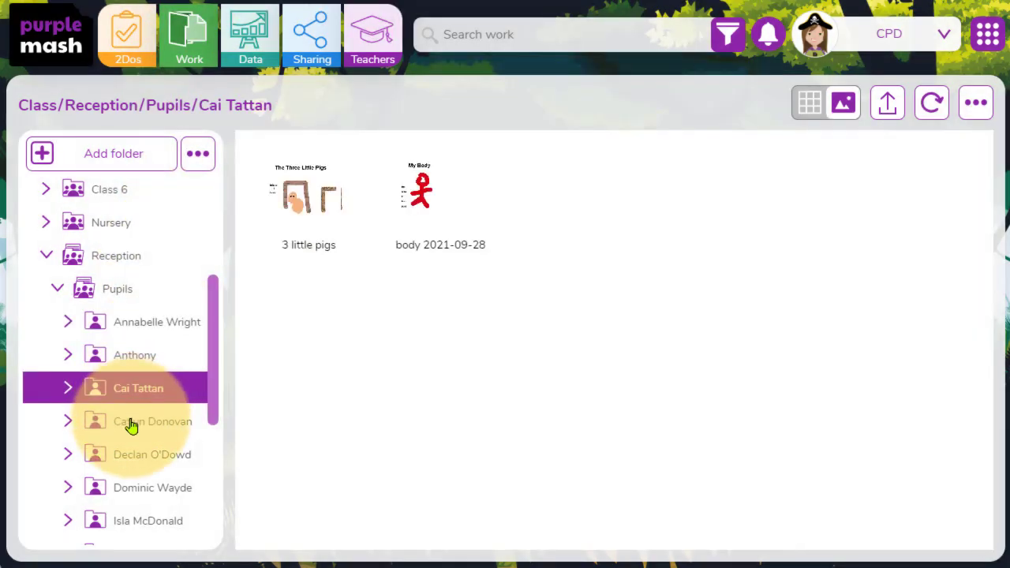
left_click(131, 425)
left_click(134, 460)
left_click(138, 494)
left_click(140, 534)
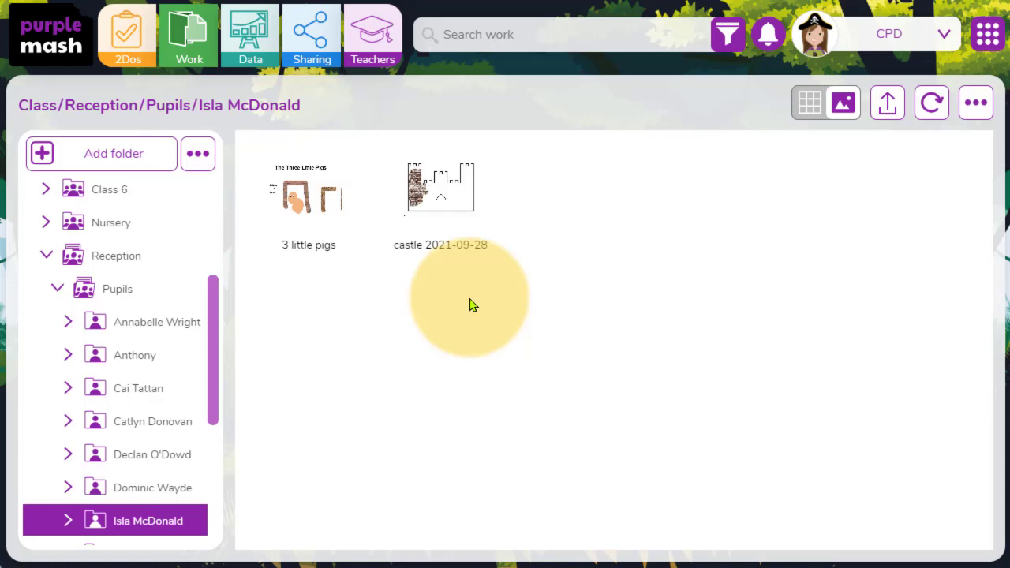
- Open the Teachers area's Professional Development section and read the descriptions of Webinars and Mash Chats
left_click(370, 30)
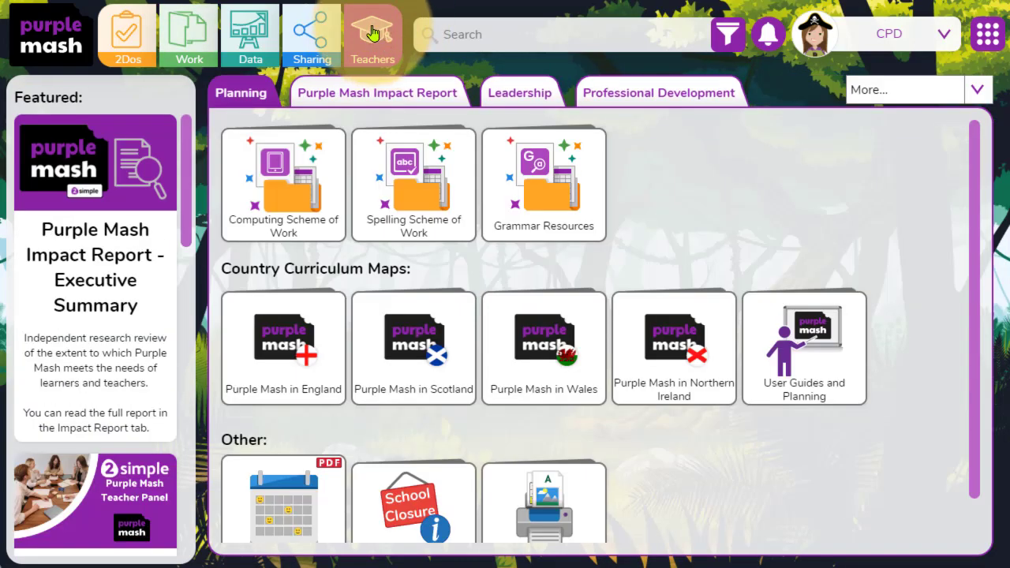
left_click(654, 102)
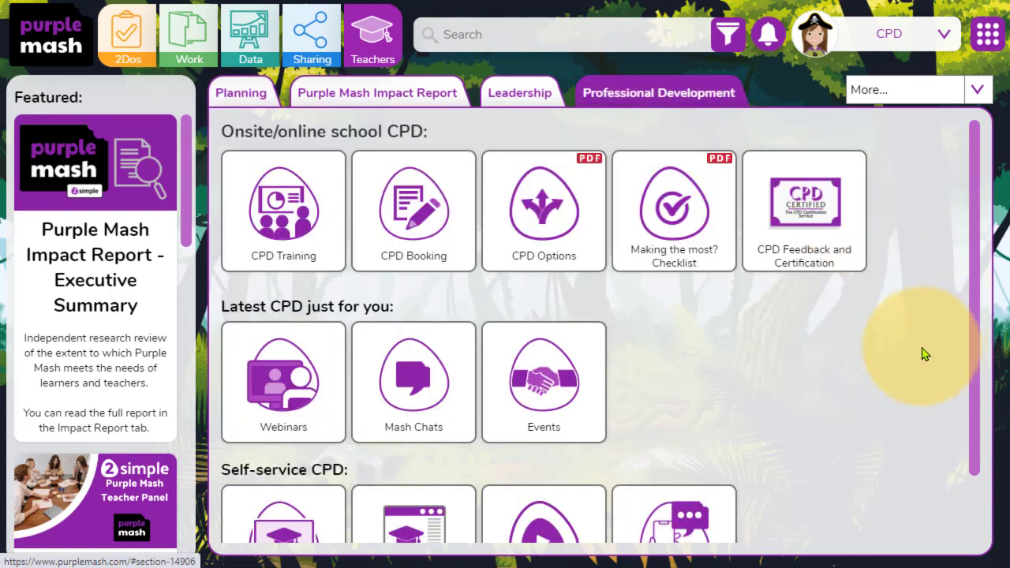
scroll(922, 362, "down", 1)
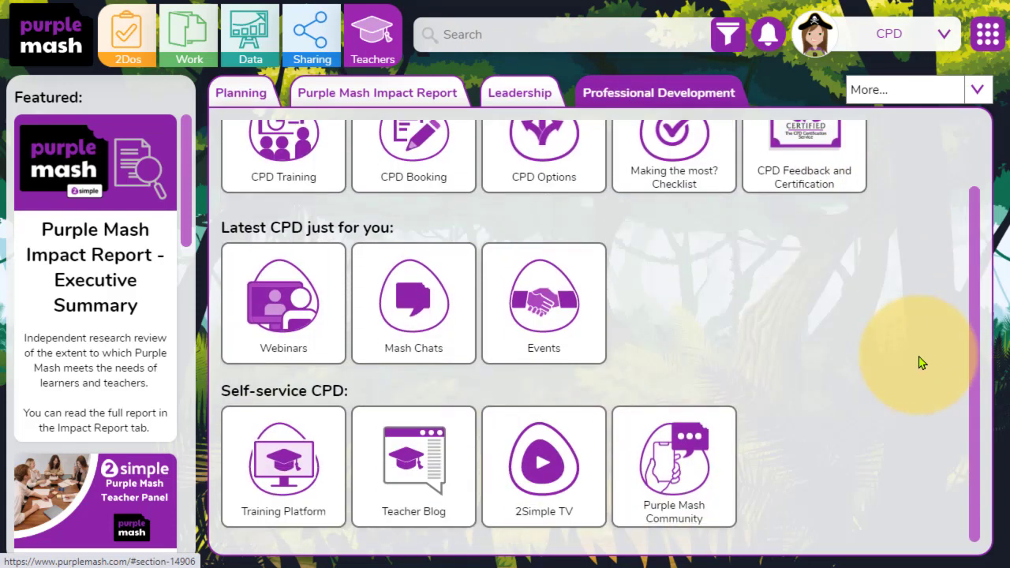
mouse_move(278, 306)
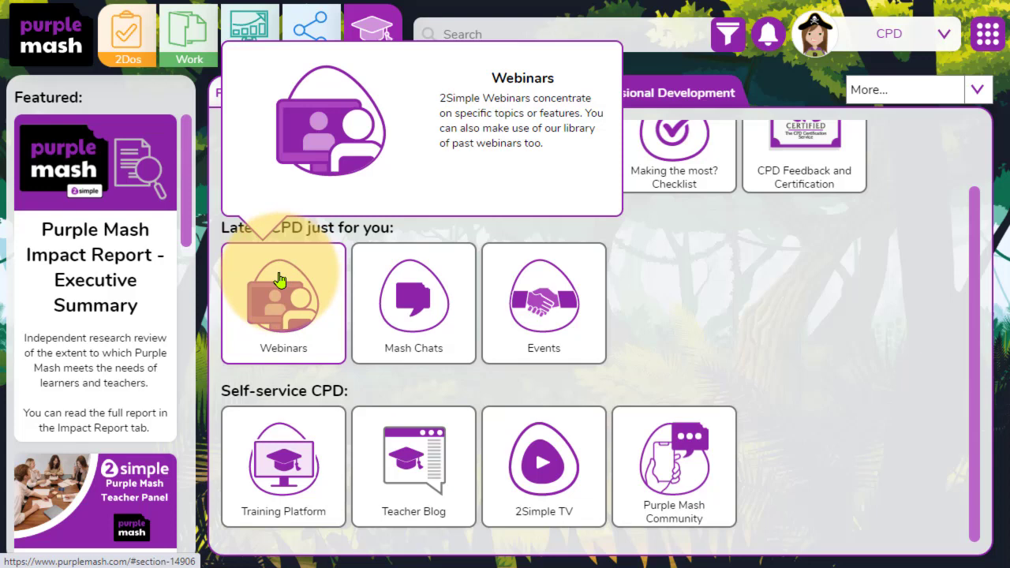
mouse_move(443, 289)
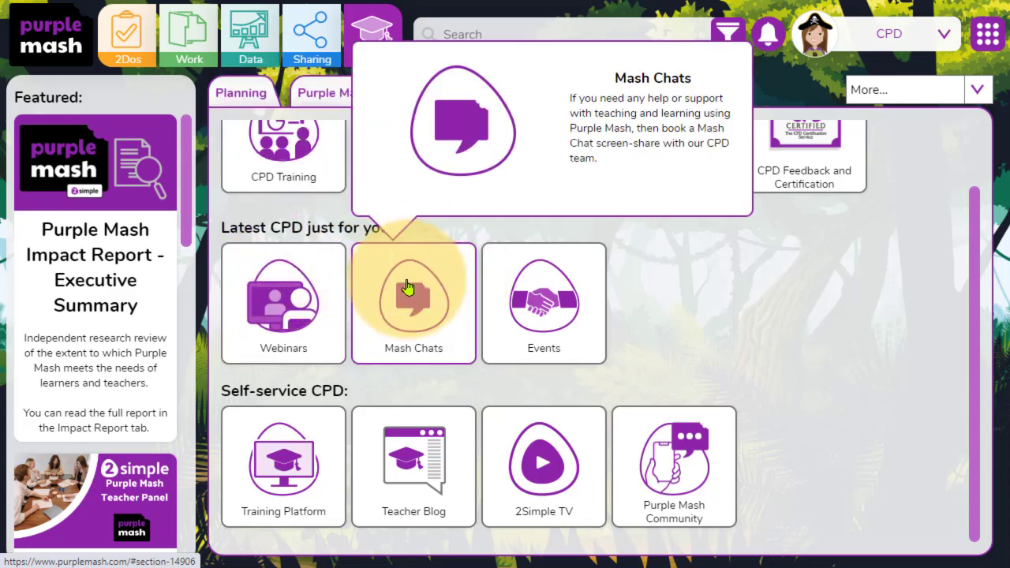